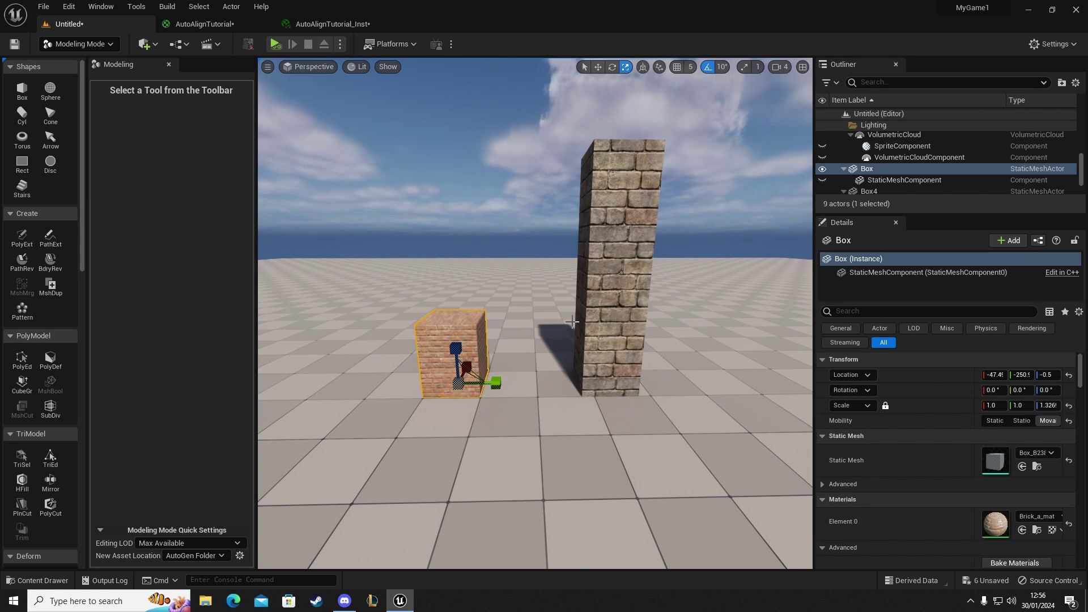
Move the stone column and the brick box farther apart along the Y axis.
{"action": "left_click", "coordinate": [593, 334]}
{"action": "key", "text": "w"}
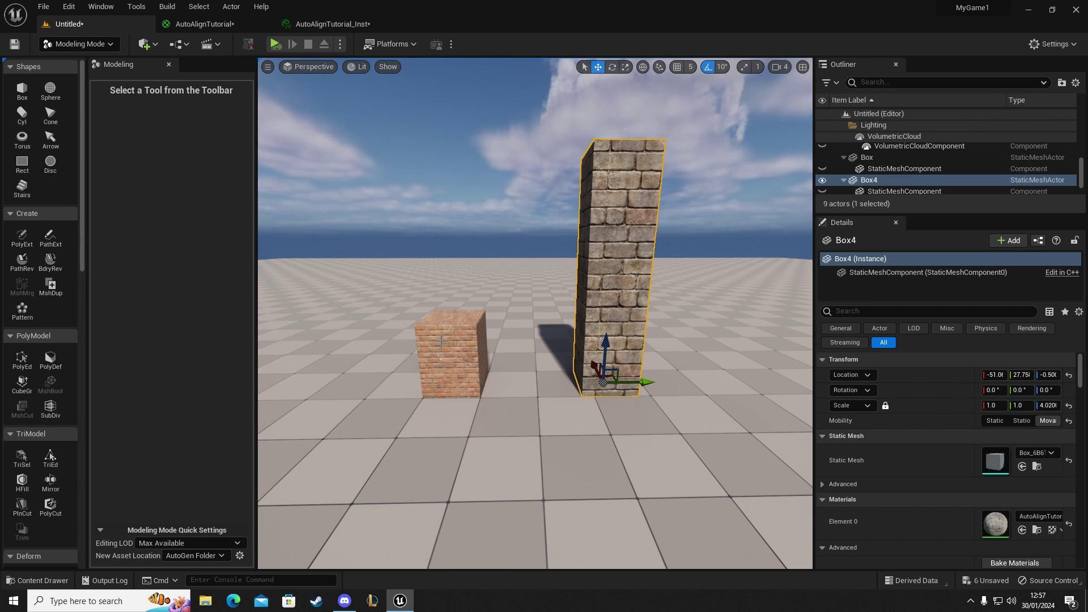
{"action": "left_click_drag", "start_coordinate": [635, 383], "coordinate": [653, 409]}
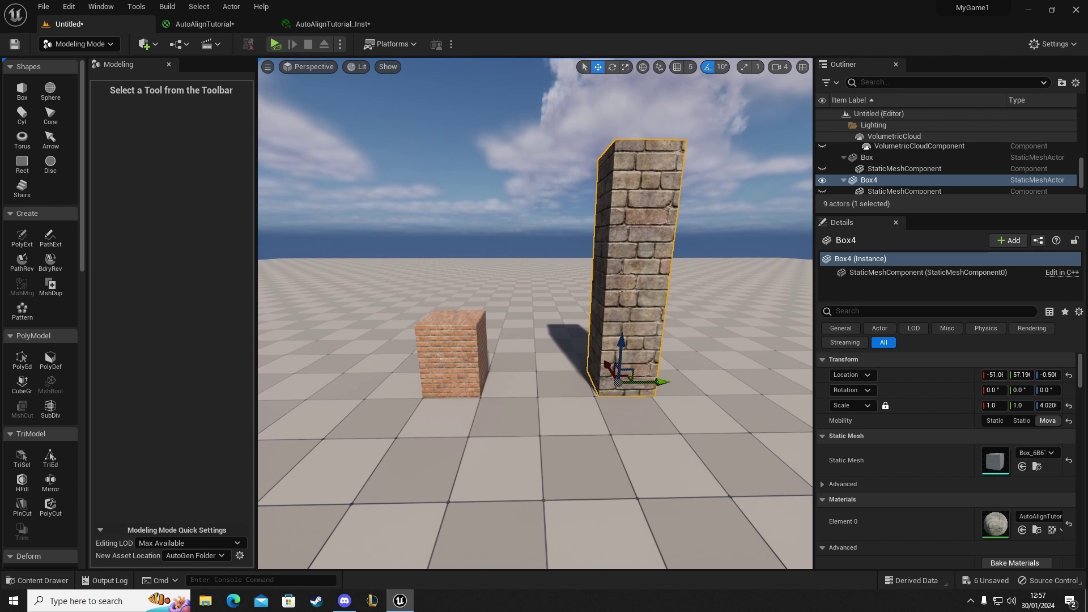
{"action": "left_click", "coordinate": [479, 360]}
{"action": "mouse_move", "coordinate": [495, 384]}
{"action": "left_mouse_down"}
{"action": "mouse_move", "coordinate": [399, 384]}
{"action": "mouse_move", "coordinate": [569, 400]}
{"action": "mouse_move", "coordinate": [490, 401]}
{"action": "left_mouse_up"}
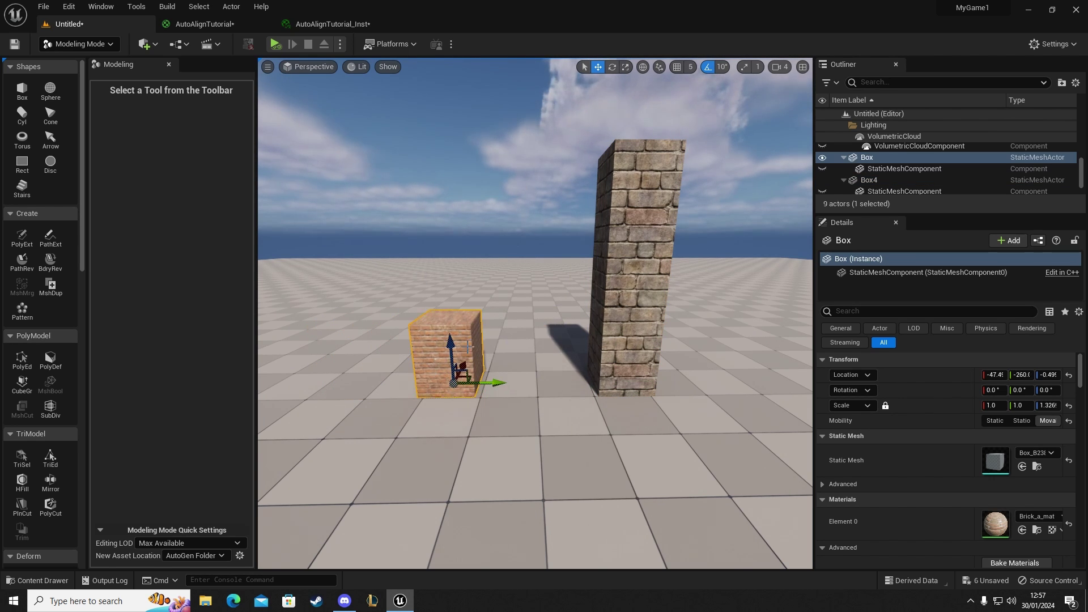
Scale the brick box upward along the Z axis into a tall column.
{"action": "mouse_move", "coordinate": [463, 353]}
{"action": "right_mouse_down"}
{"action": "mouse_move", "coordinate": [414, 351]}
{"action": "mouse_move", "coordinate": [474, 338]}
{"action": "right_mouse_up"}
{"action": "key", "text": "r"}
{"action": "left_click_drag", "start_coordinate": [469, 331], "coordinate": [470, 266]}
{"action": "right_click_drag", "start_coordinate": [470, 266], "coordinate": [511, 339]}
{"action": "key", "text": "w"}
Widen the stone column along the Y axis to a scale of about 3.62 to show how its texture tiles.
{"action": "left_click", "coordinate": [511, 340]}
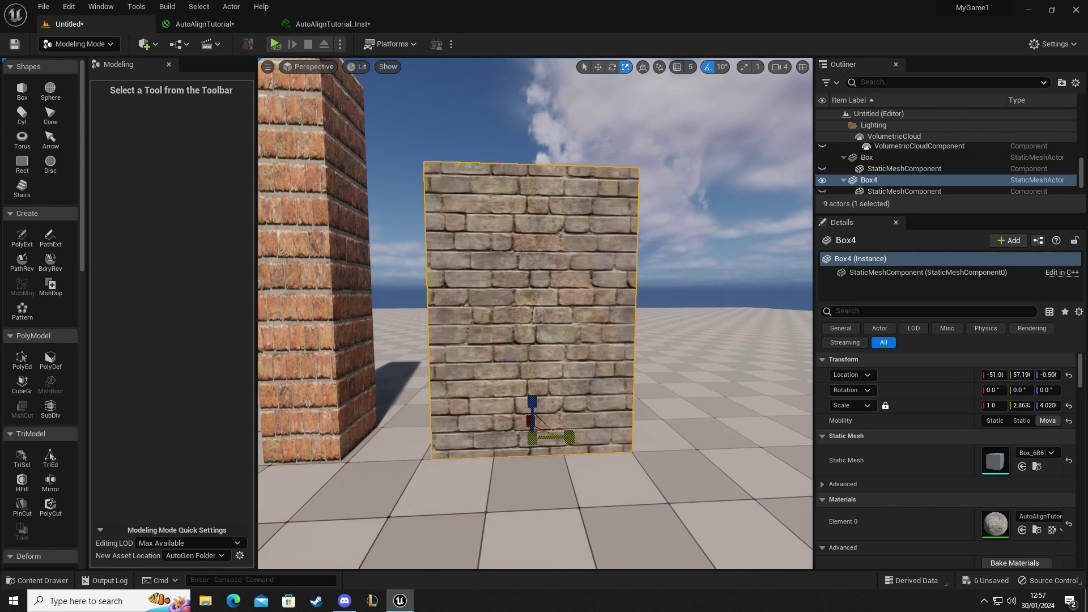
{"action": "right_click_drag", "start_coordinate": [508, 290], "coordinate": [450, 290]}
{"action": "left_click", "coordinate": [476, 290]}
{"action": "mouse_move", "coordinate": [614, 415]}
{"action": "left_mouse_down"}
{"action": "mouse_move", "coordinate": [663, 414]}
{"action": "mouse_move", "coordinate": [615, 415]}
{"action": "left_mouse_up"}
{"action": "right_click_drag", "start_coordinate": [615, 414], "coordinate": [644, 414]}
{"action": "key", "text": "g"}
{"action": "key", "text": "ctrl+space"}
{"action": "left_click", "coordinate": [468, 364]}
{"action": "left_click", "coordinate": [558, 340]}
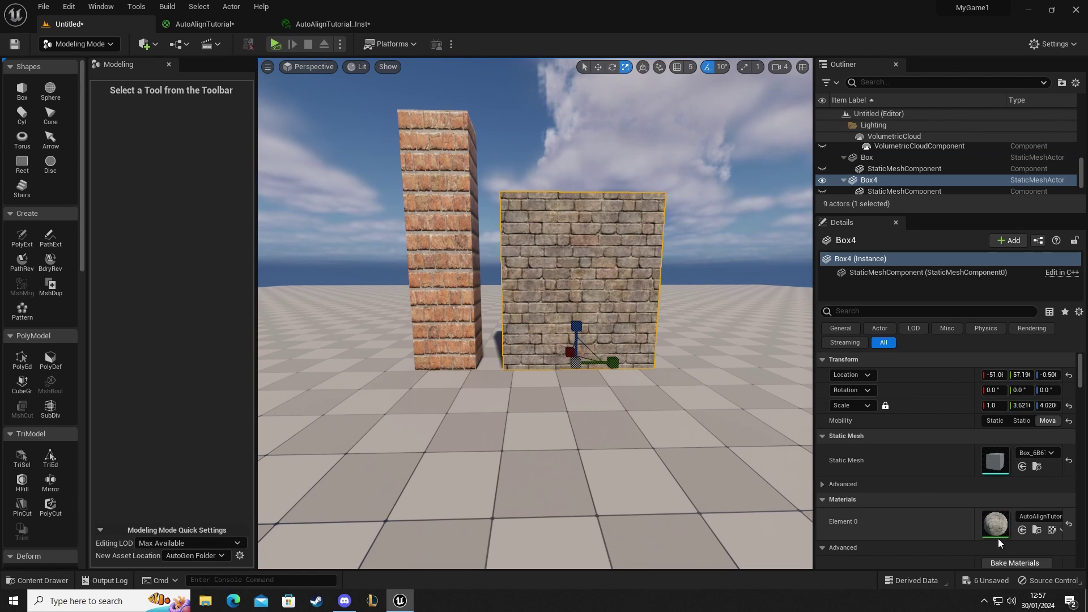
Create a new material named AutoAlignTutorial_1 in the AlignAuto folder and open it for editing.
{"action": "left_click", "coordinate": [1038, 530]}
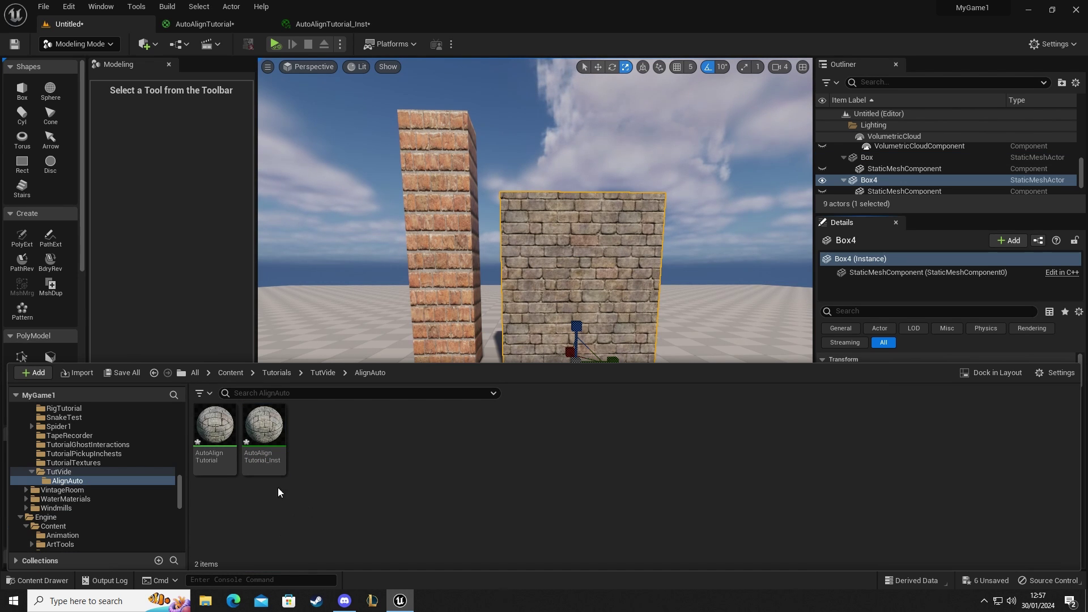
{"action": "right_click", "coordinate": [341, 446]}
{"action": "left_click", "coordinate": [411, 153]}
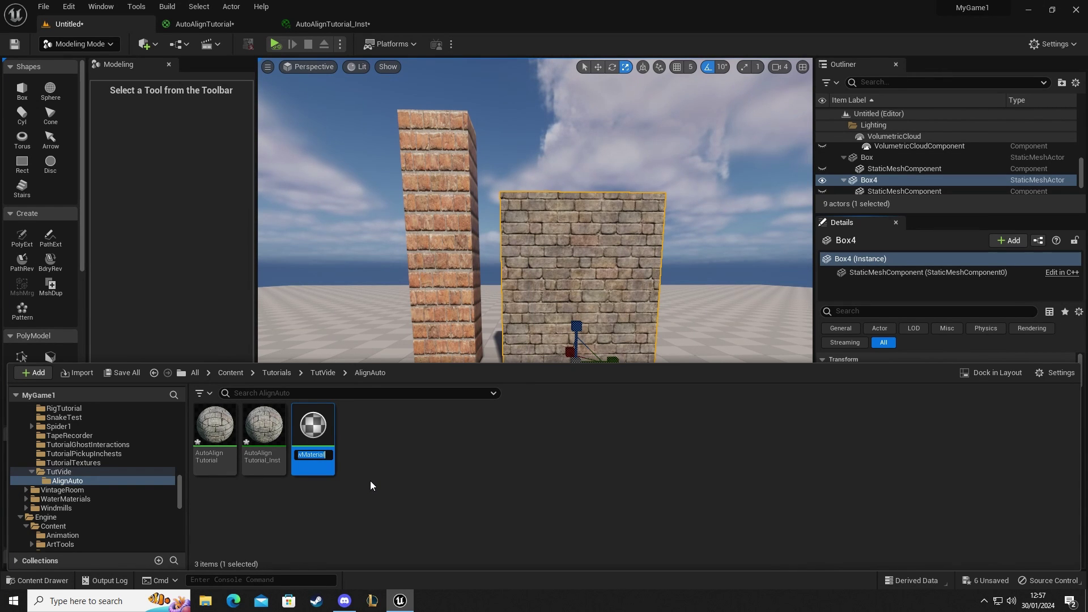
{"action": "type", "text": "AutoAli"}
{"action": "type", "text": "gnTutorial"}
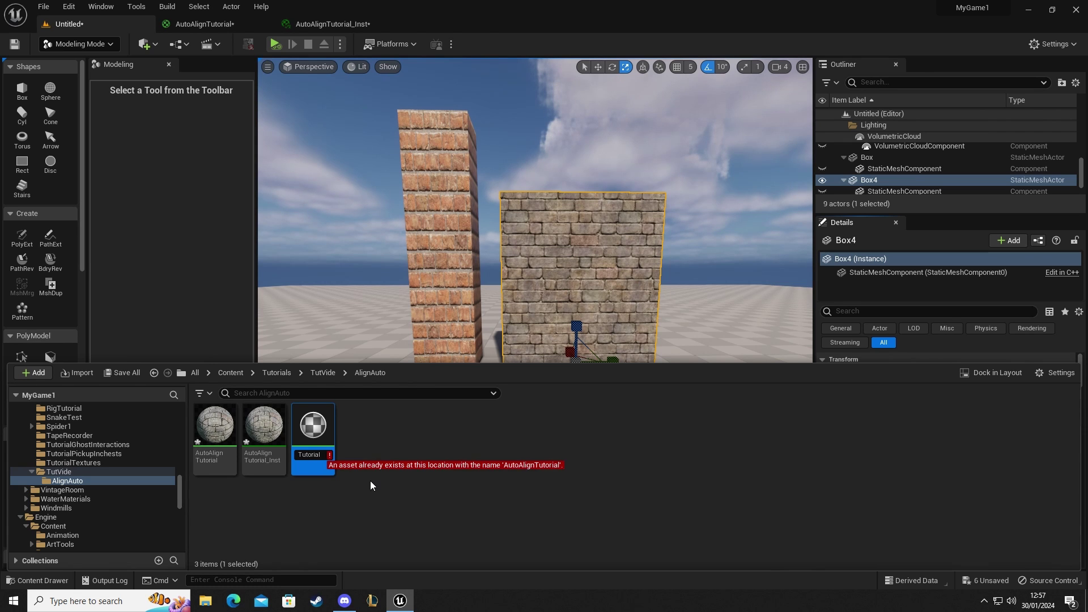
{"action": "type", "text": "_1"}
{"action": "key", "text": "Return"}
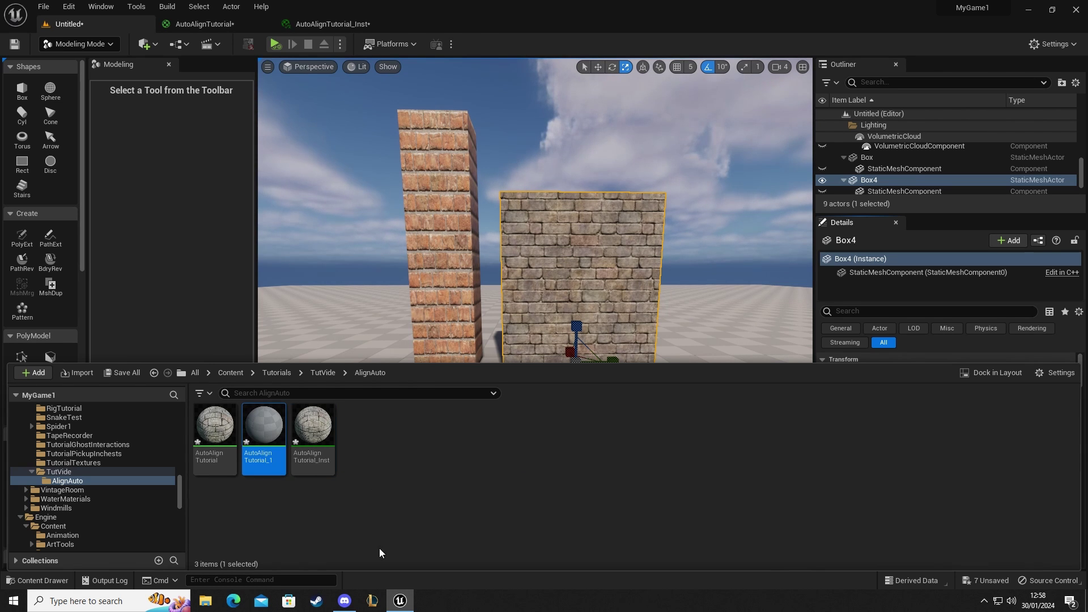
{"action": "double_click", "coordinate": [261, 433]}
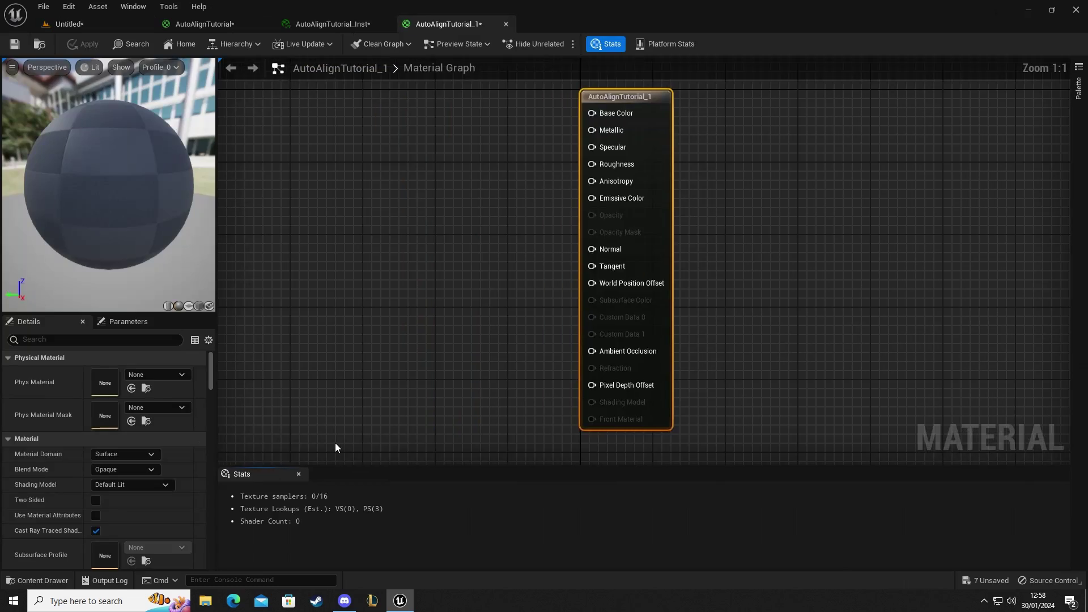
Add two Texture Object nodes to the material graph, one above the other.
{"action": "right_click", "coordinate": [437, 168]}
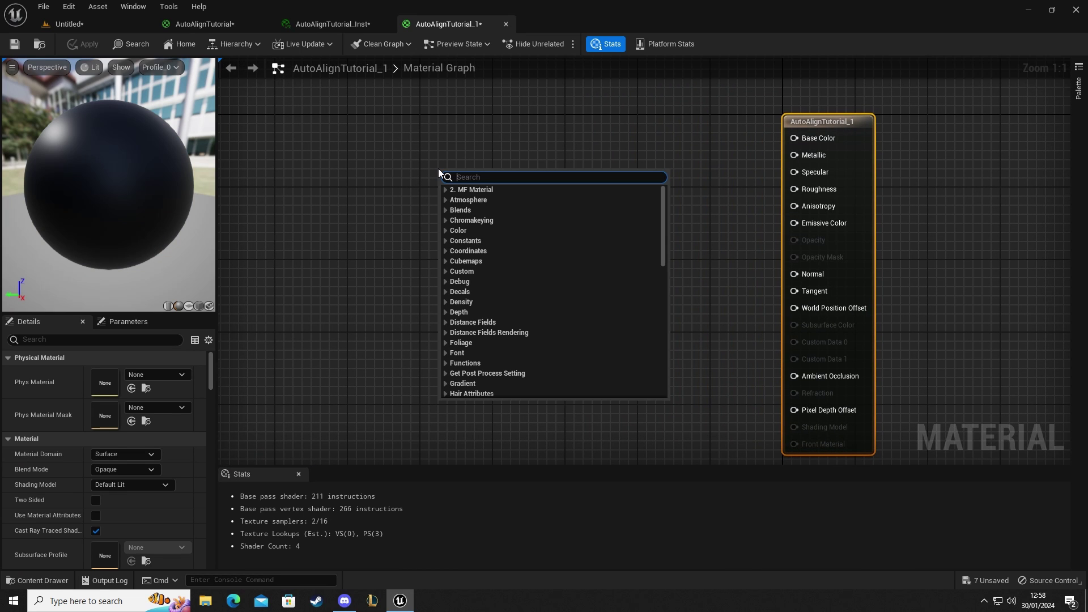
{"action": "type", "text": "texture"}
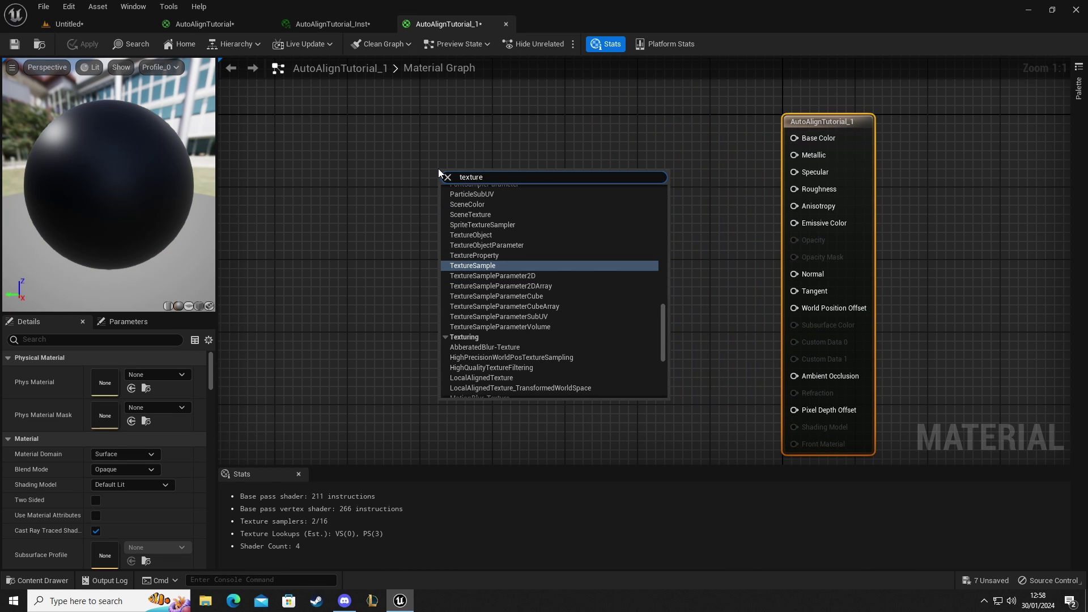
{"action": "type", "text": " ob"}
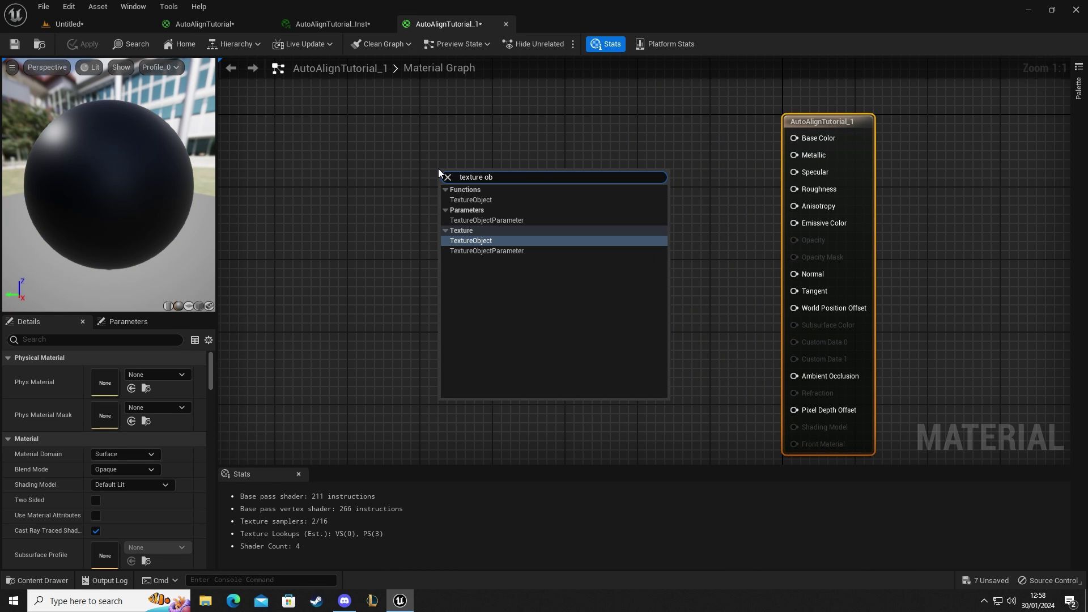
{"action": "left_click", "coordinate": [471, 240]}
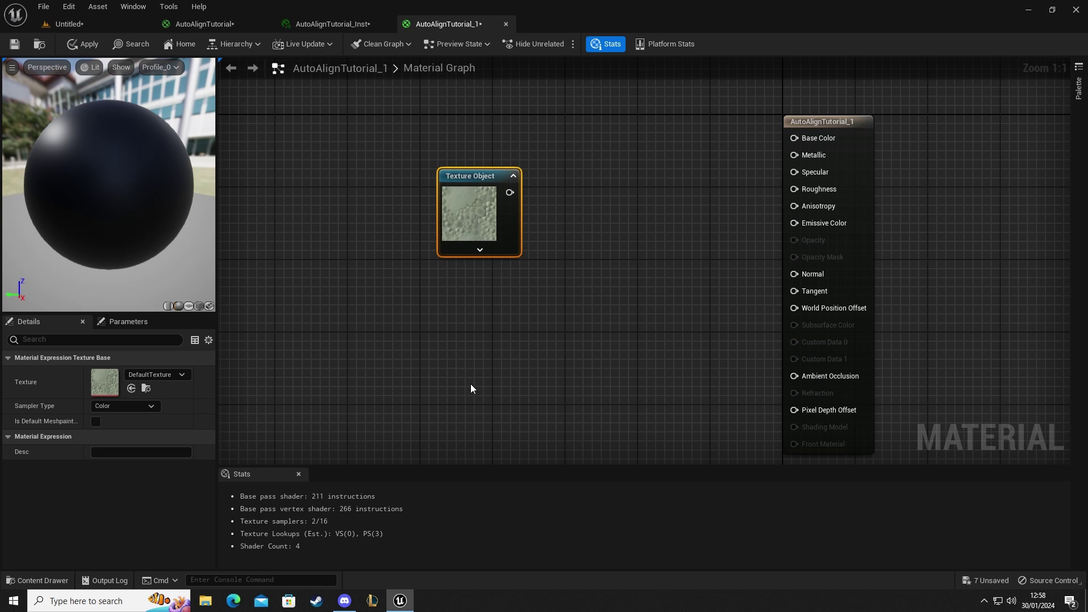
{"action": "left_click", "coordinate": [403, 352]}
{"action": "key", "text": "ctrl+v"}
{"action": "left_click", "coordinate": [464, 302]}
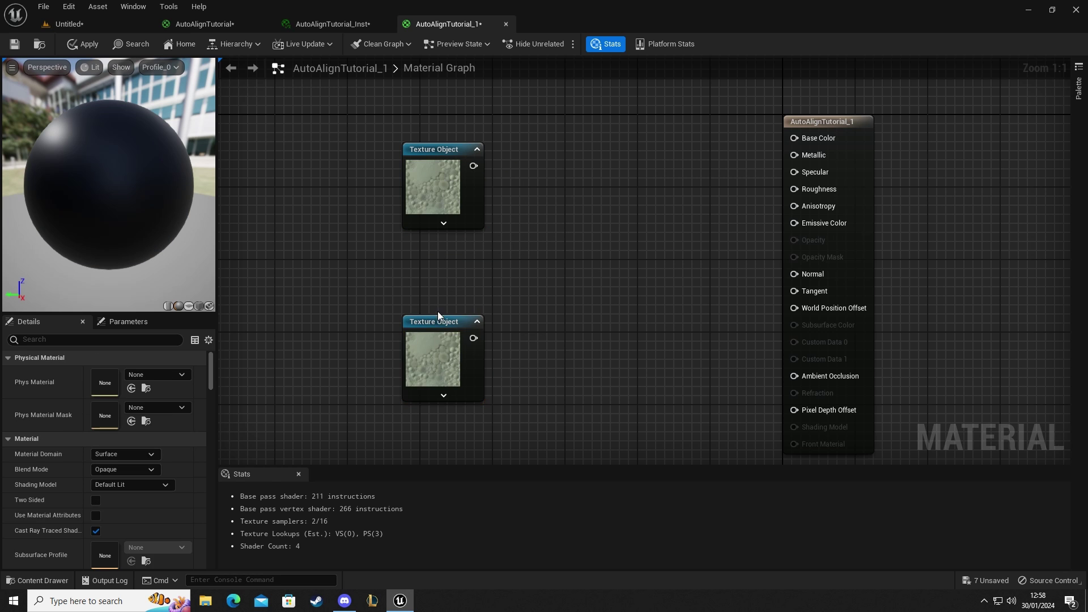
{"action": "right_click_drag", "start_coordinate": [454, 280], "coordinate": [464, 247]}
{"action": "left_click", "coordinate": [463, 210]}
{"action": "right_click", "coordinate": [451, 172]}
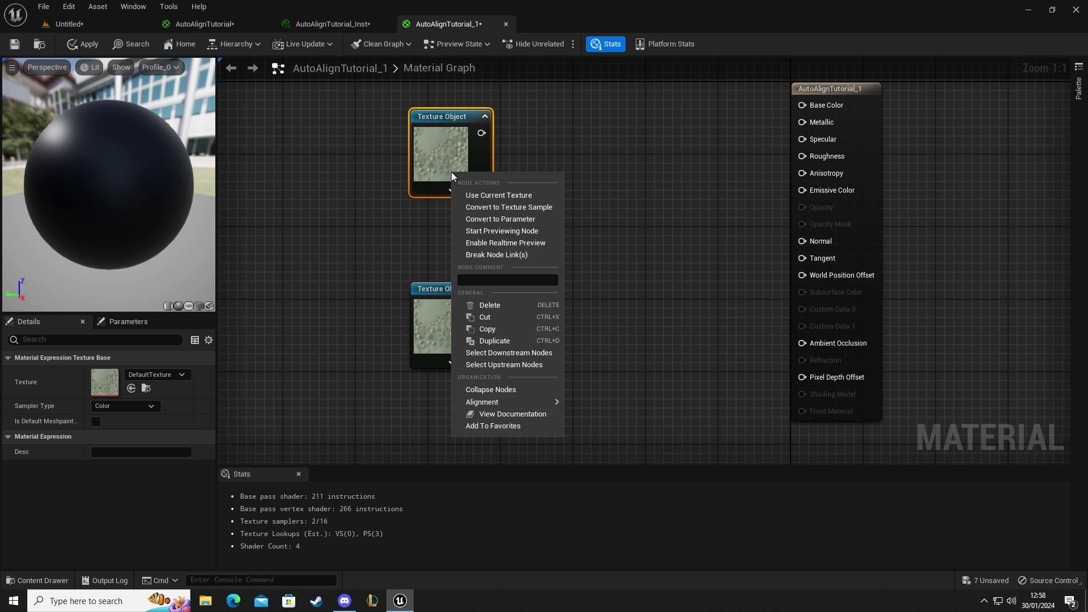
{"action": "left_click", "coordinate": [495, 340]}
{"action": "left_click_drag", "start_coordinate": [535, 244], "coordinate": [576, 254]}
{"action": "key", "text": "Delete"}
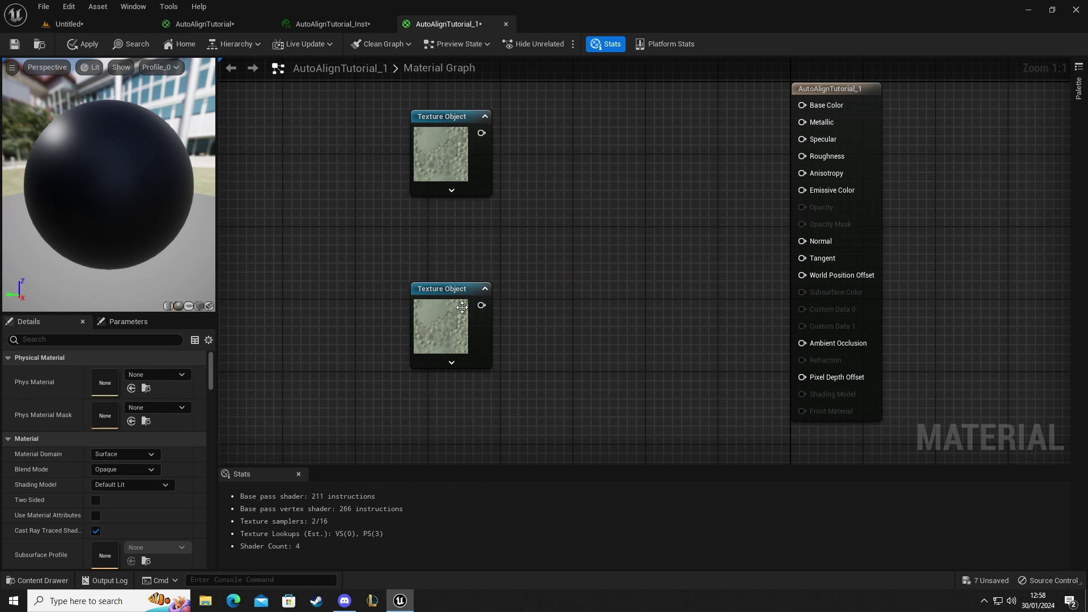
Find the Brick_a_c texture in the project content and assign it to the upper Texture Object node.
{"action": "left_click", "coordinate": [468, 163]}
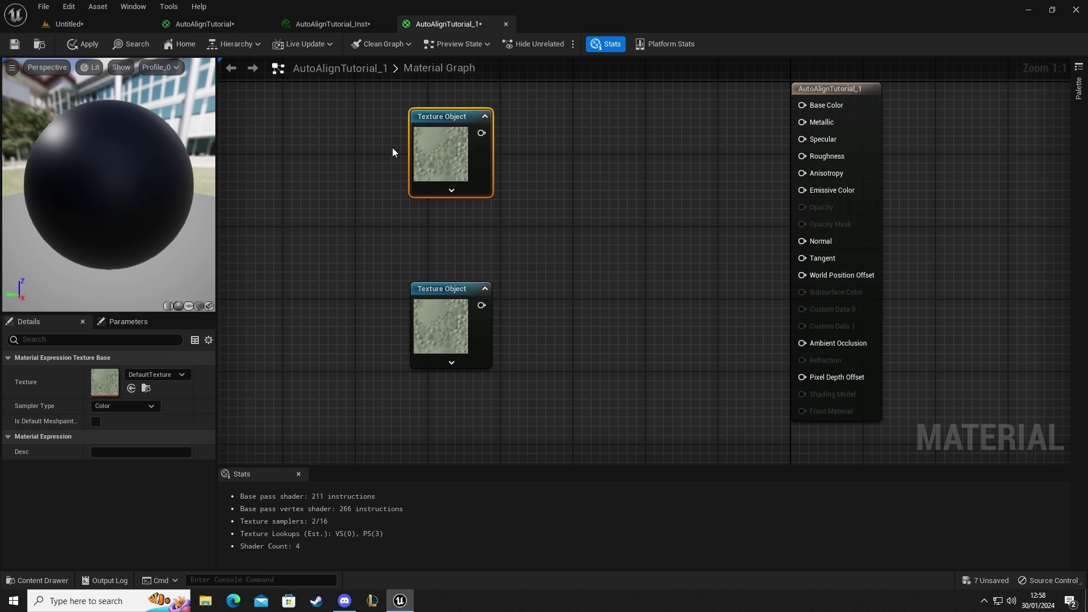
{"action": "left_click", "coordinate": [147, 388]}
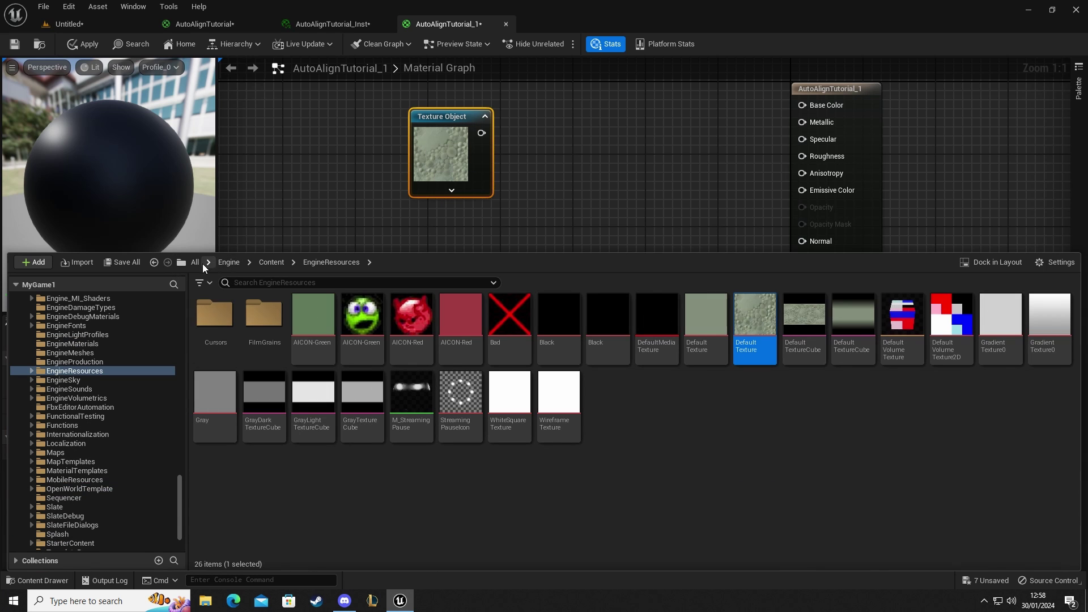
{"action": "left_click", "coordinate": [207, 262]}
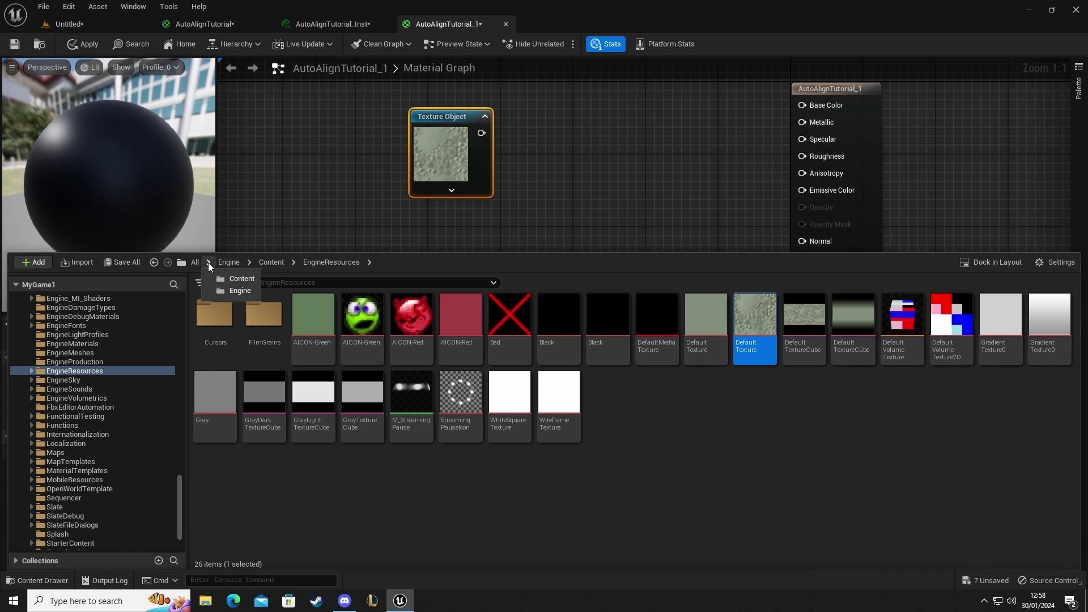
{"action": "left_click", "coordinate": [244, 280]}
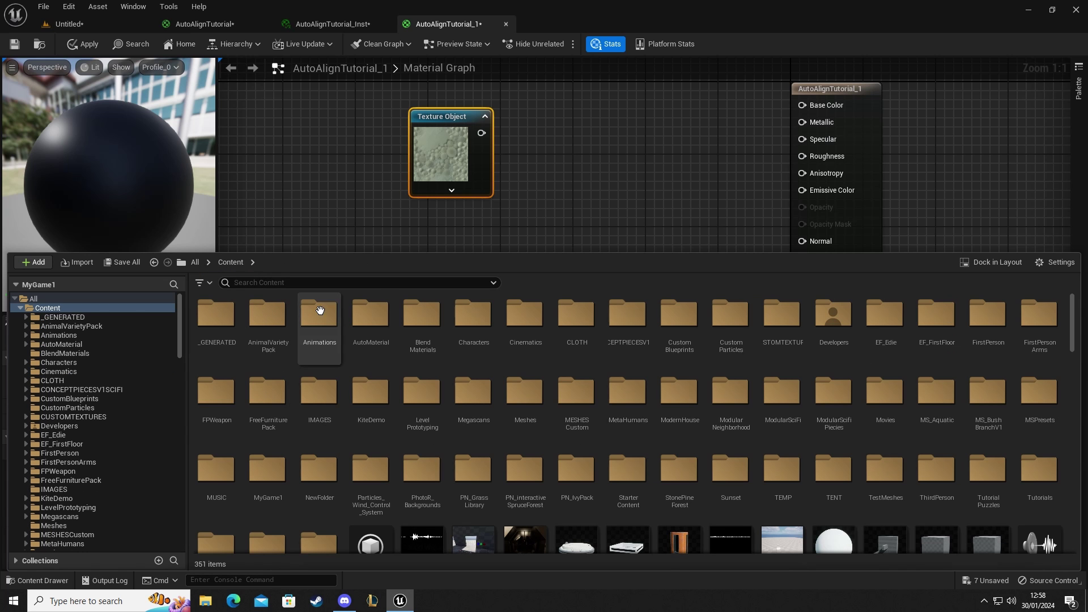
{"action": "left_click", "coordinate": [352, 282]}
{"action": "type", "text": "brick"}
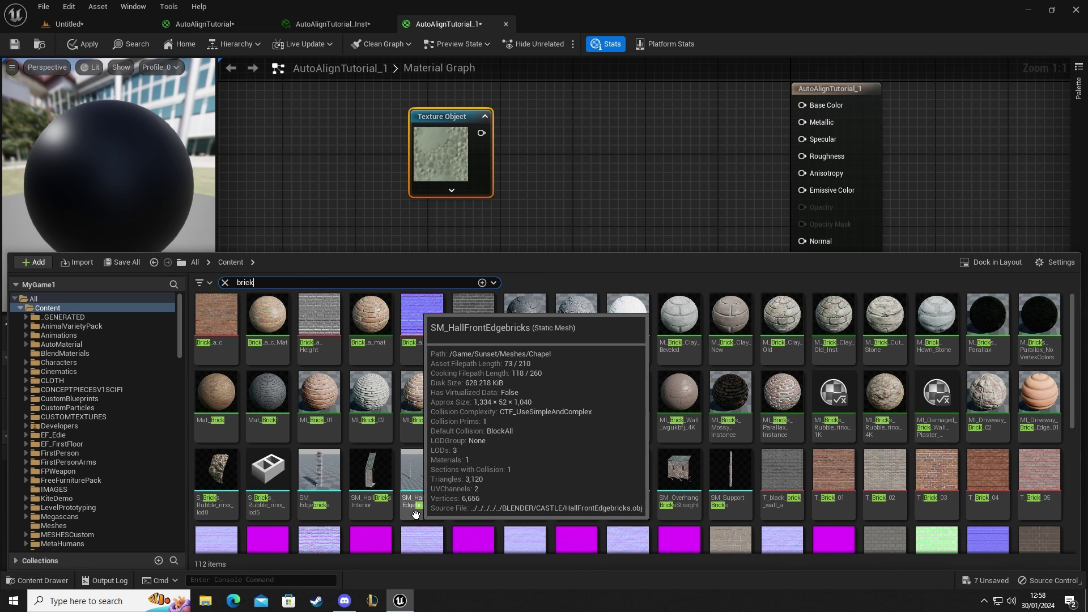
{"action": "left_click", "coordinate": [222, 324]}
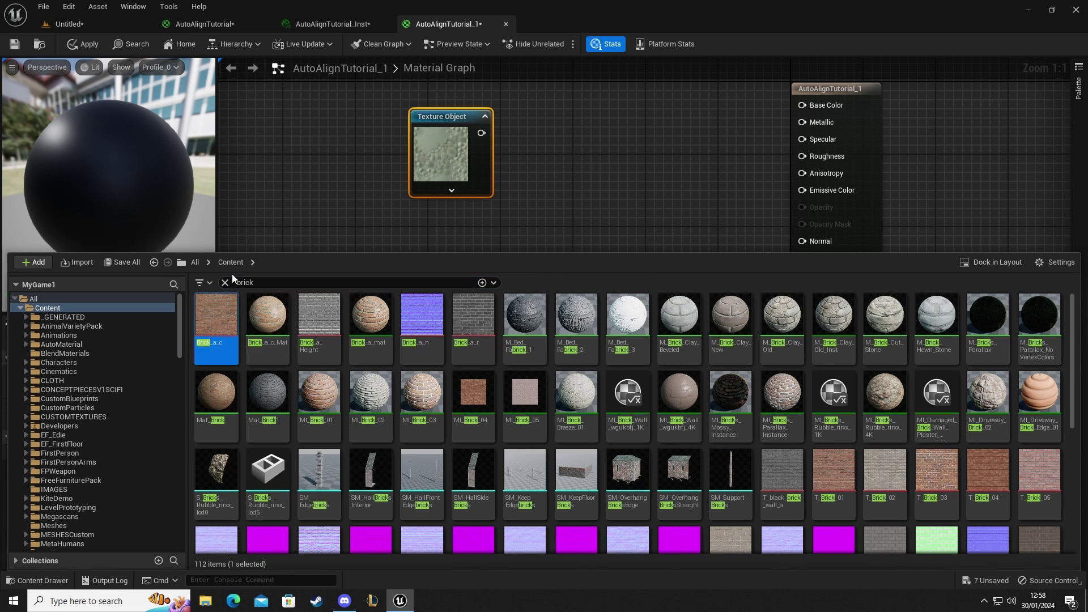
{"action": "left_click", "coordinate": [457, 165]}
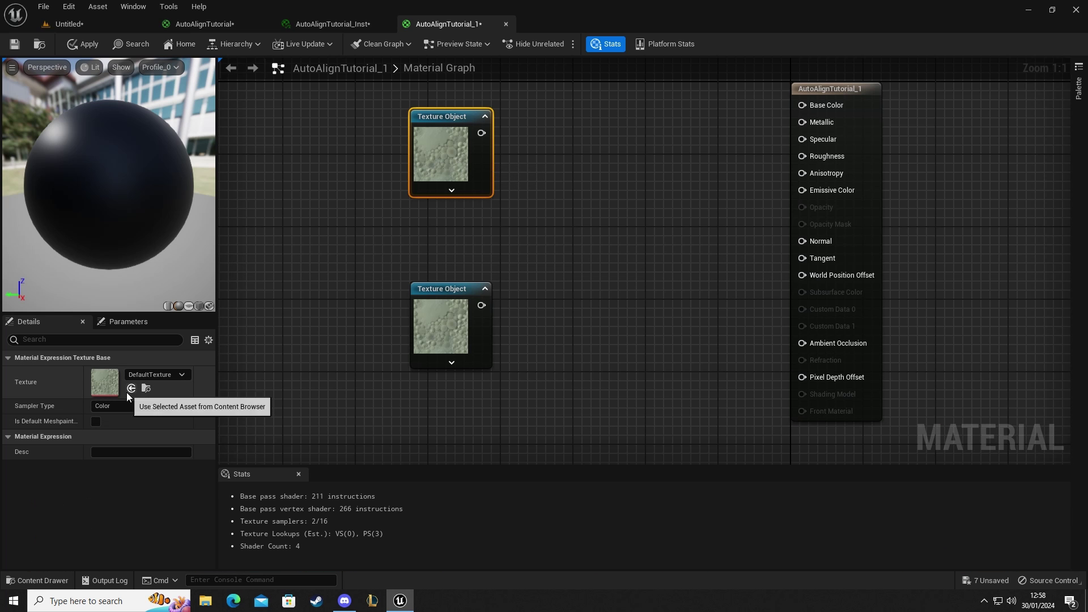
{"action": "left_click", "coordinate": [131, 389]}
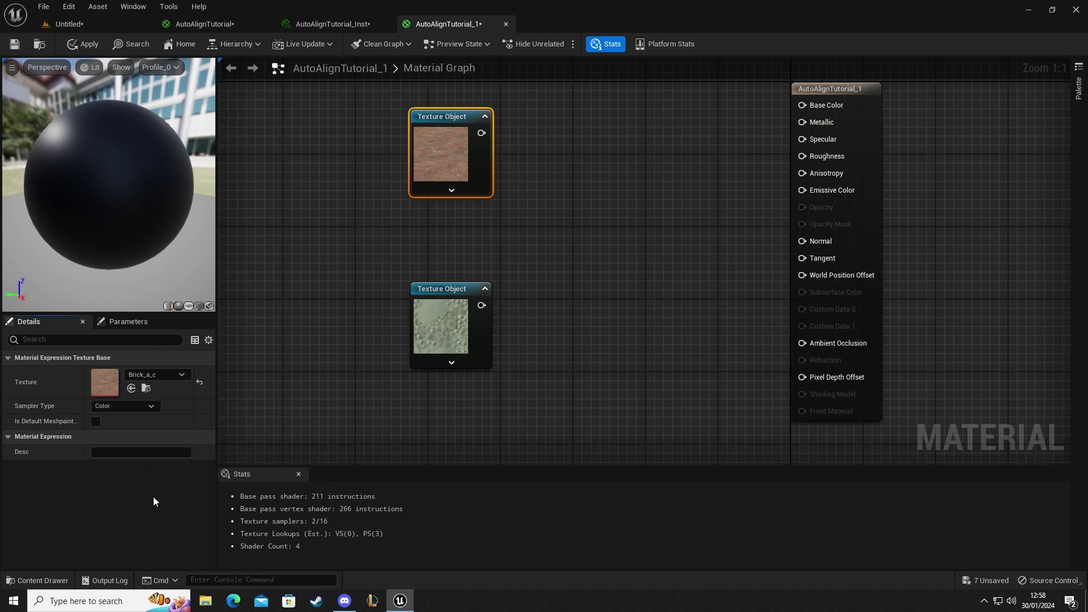
Assign the Brick_a_n normal map from the same Brick folder to the lower Texture Object node.
{"action": "left_click", "coordinate": [146, 389]}
{"action": "left_click", "coordinate": [356, 325]}
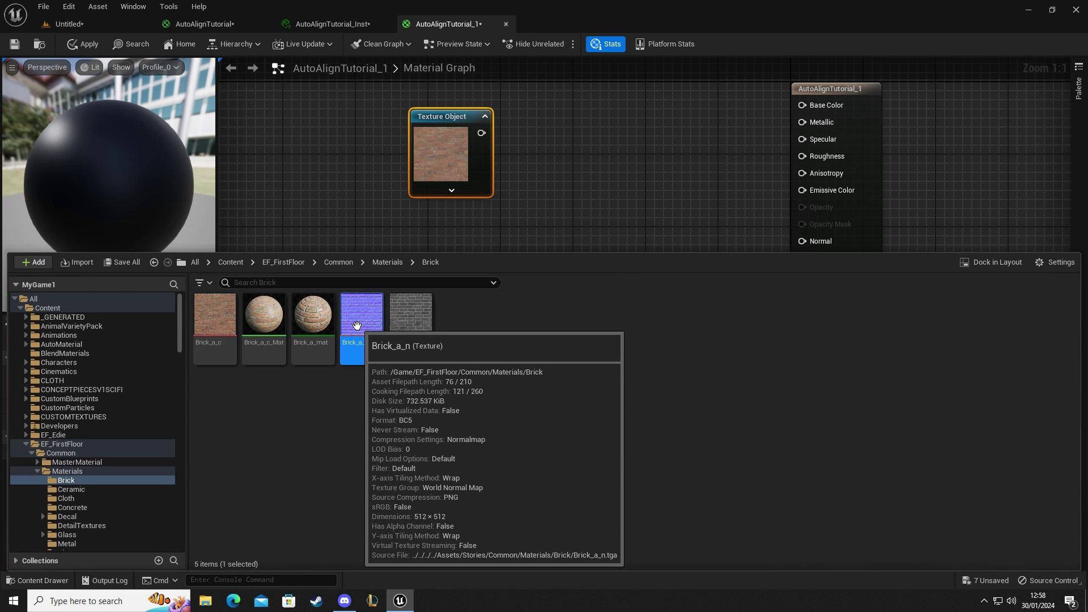
{"action": "key", "text": "ctrl+space"}
{"action": "left_click", "coordinate": [448, 315]}
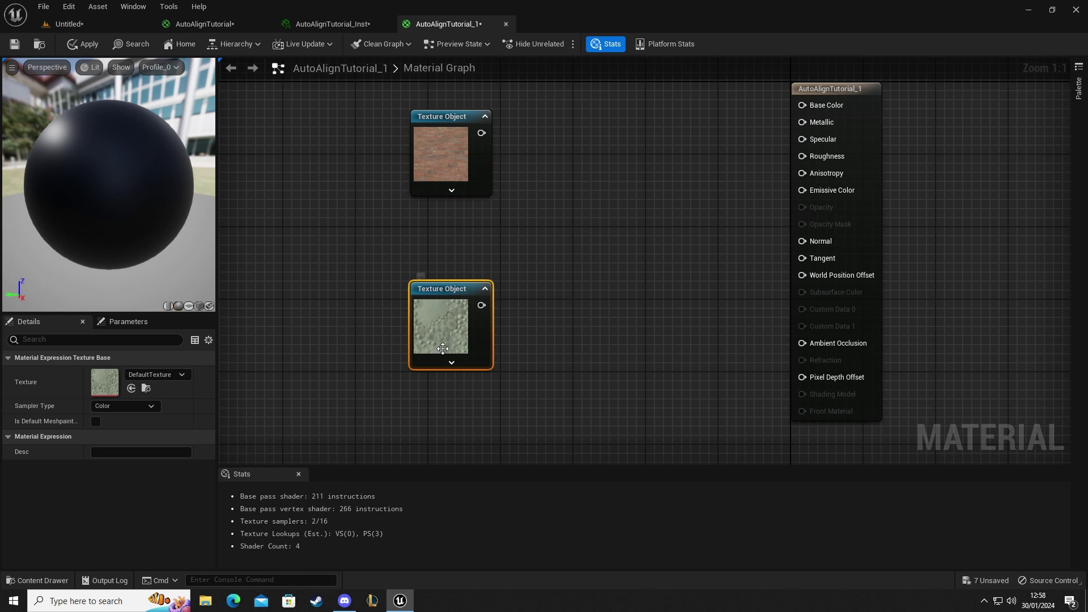
{"action": "left_click", "coordinate": [131, 389]}
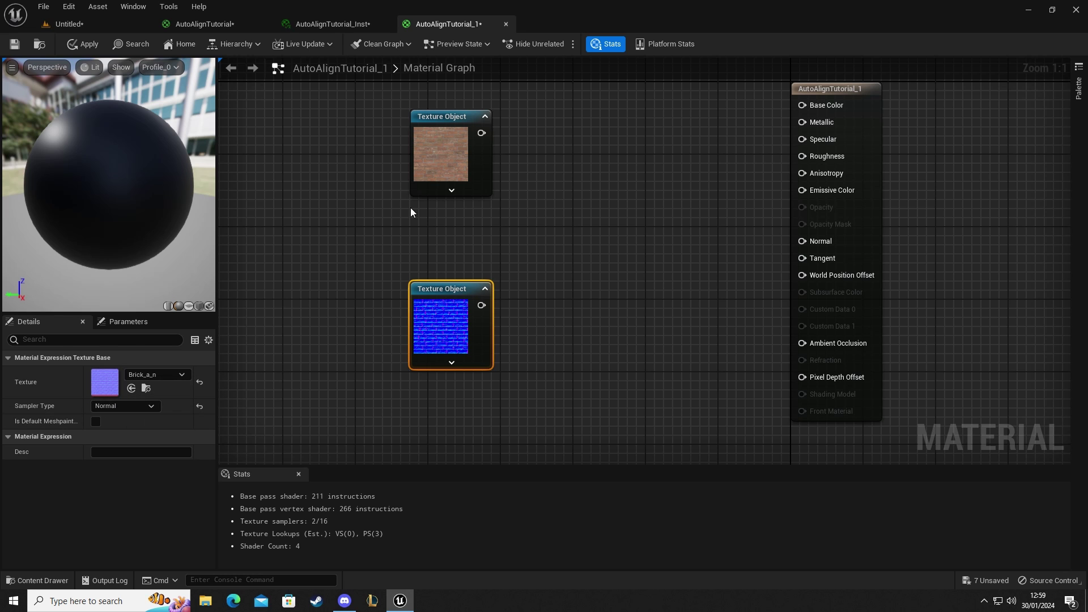
Space the two Texture Object nodes farther apart vertically to leave room between them.
{"action": "left_click", "coordinate": [426, 180]}
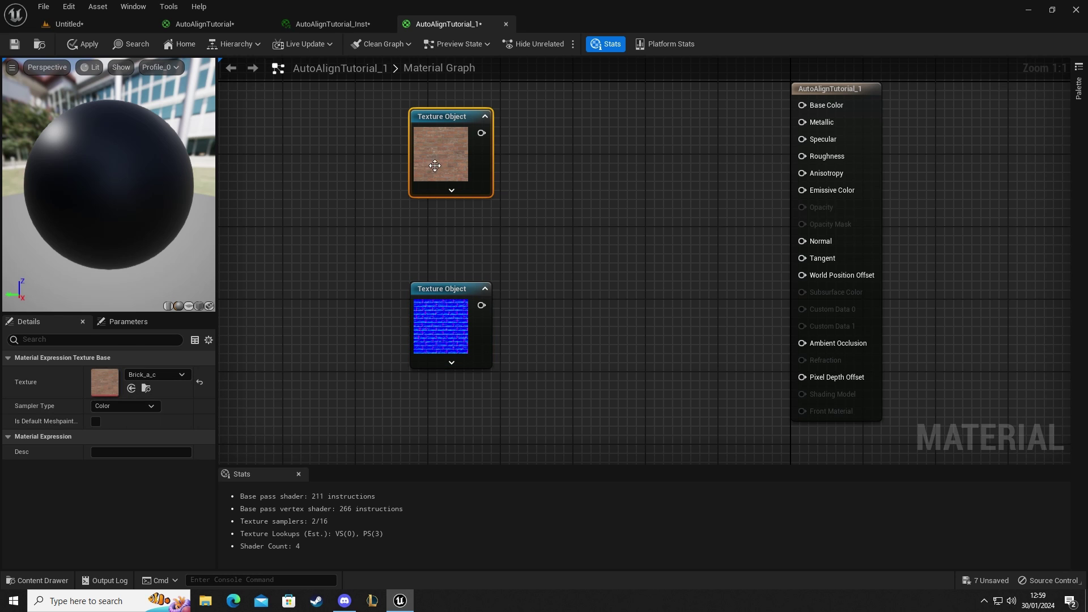
{"action": "left_click_drag", "start_coordinate": [319, 247], "coordinate": [574, 365]}
{"action": "right_click_drag", "start_coordinate": [639, 283], "coordinate": [578, 383]}
{"action": "left_click_drag", "start_coordinate": [421, 227], "coordinate": [418, 198]}
{"action": "right_click_drag", "start_coordinate": [430, 384], "coordinate": [421, 295]}
{"action": "left_click_drag", "start_coordinate": [416, 307], "coordinate": [414, 324]}
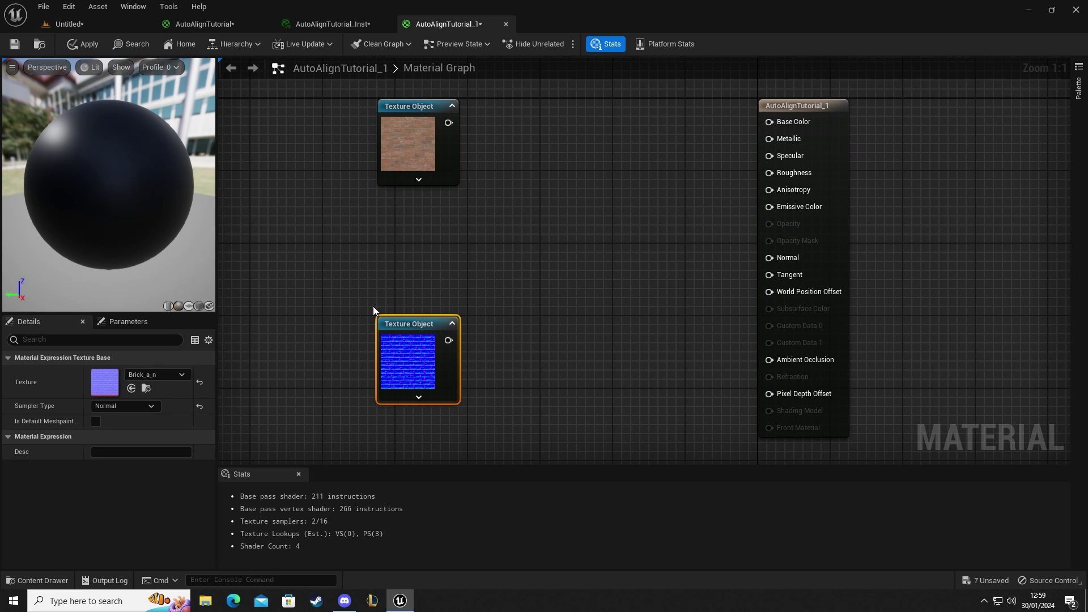
Add a scalar parameter named UVTilingSize between the two Texture Object nodes.
{"action": "left_click", "coordinate": [330, 238]}
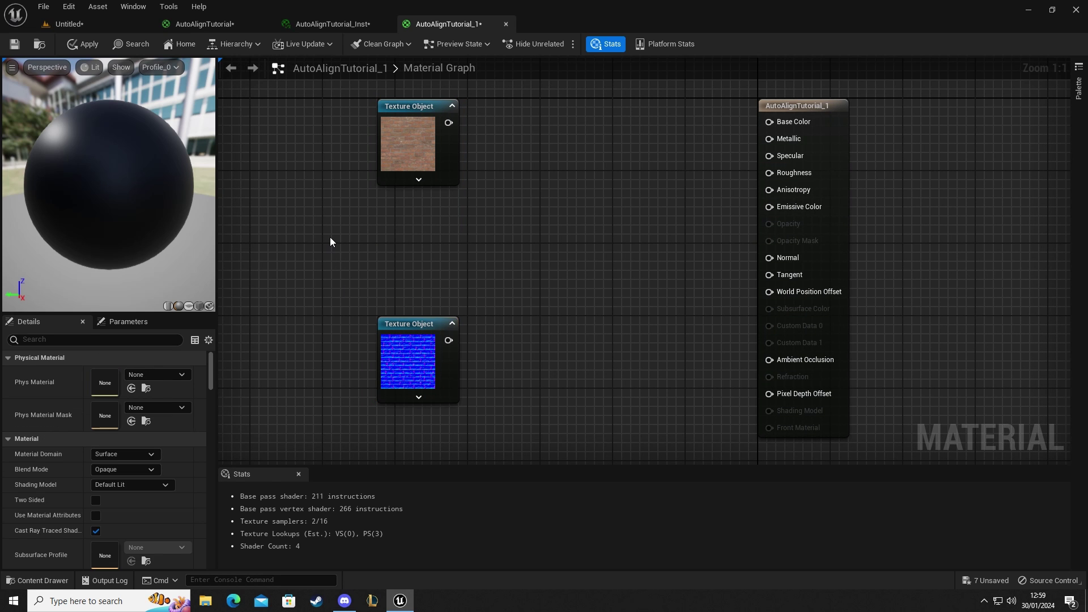
{"action": "key", "text": "s"}
{"action": "left_click", "coordinate": [330, 237]}
{"action": "type", "text": "ssssss"}
{"action": "double_click", "coordinate": [381, 247]}
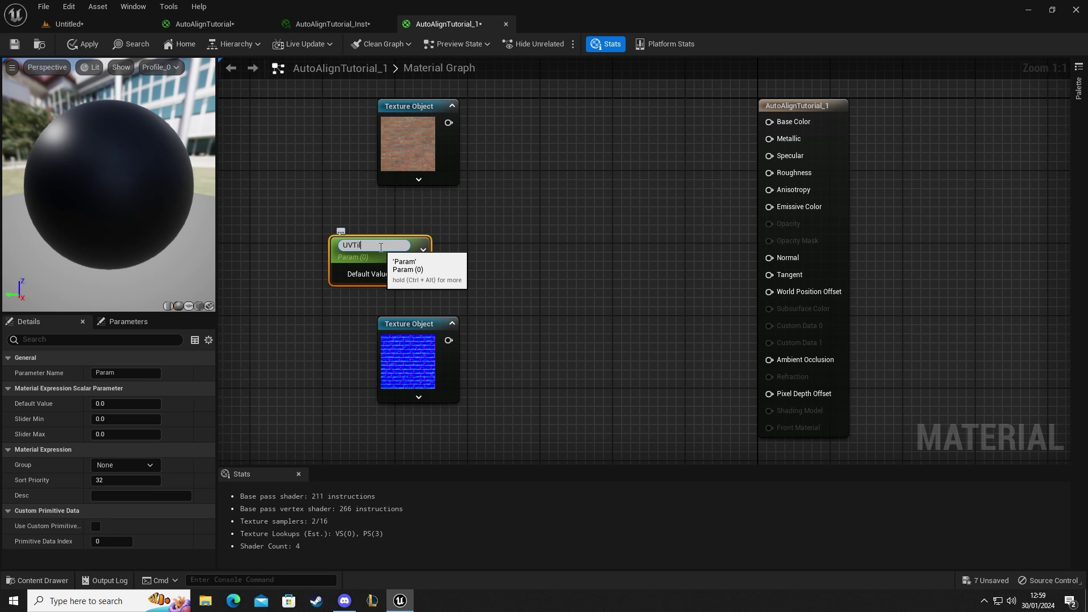
{"action": "type", "text": "UVTilingSize"}
{"action": "key", "text": "Return"}
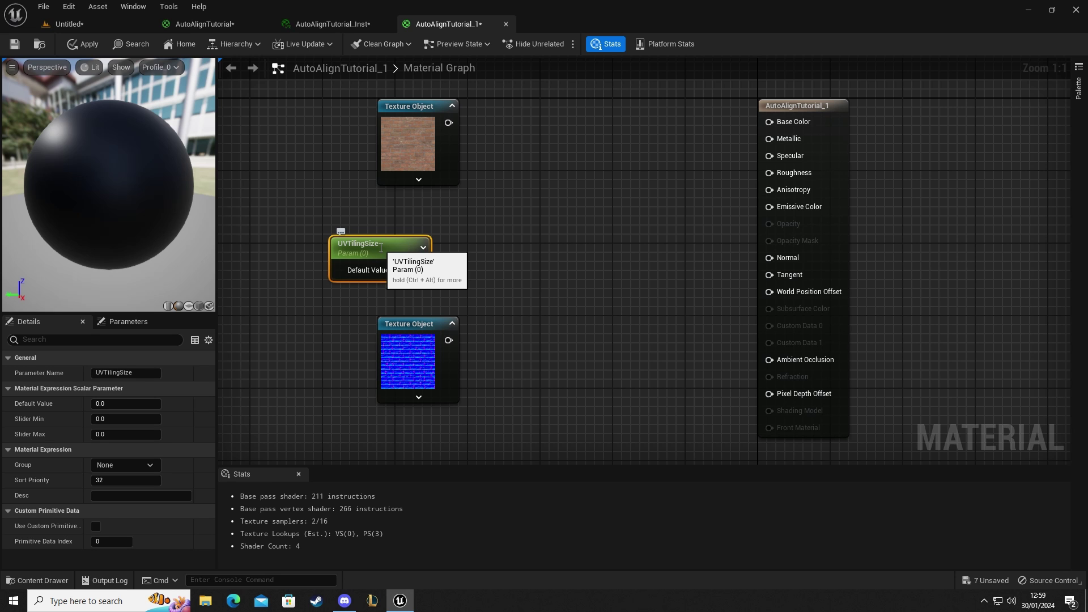
Add a WorldAlignedTexture node fed by the upper Texture Object's output.
{"action": "right_click_drag", "start_coordinate": [576, 263], "coordinate": [549, 307]}
{"action": "left_click_drag", "start_coordinate": [421, 167], "coordinate": [467, 165]}
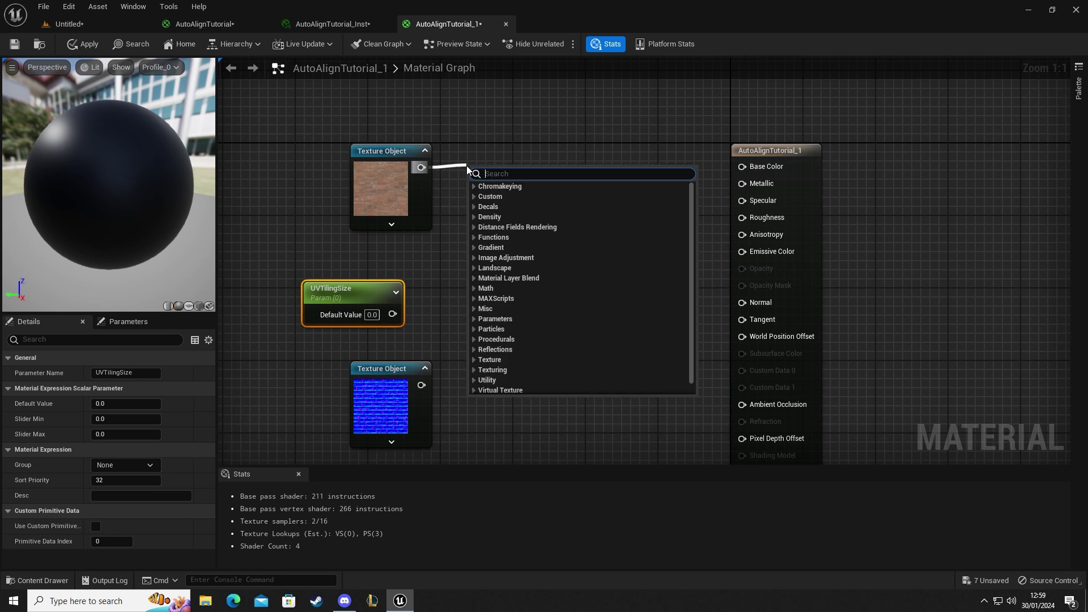
{"action": "type", "text": "t"}
{"action": "key", "text": "BackSpace"}
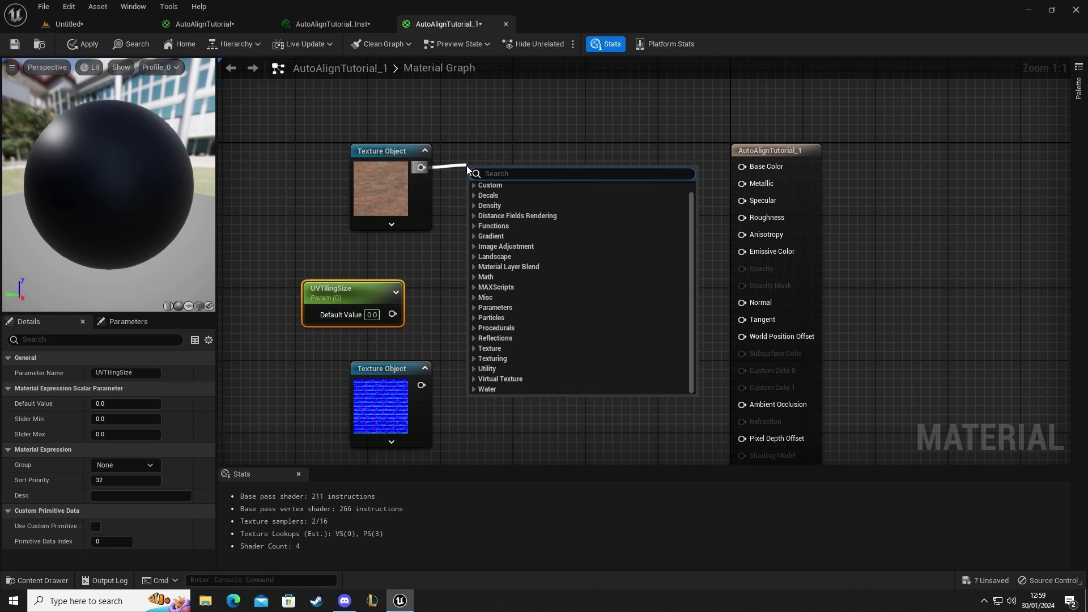
{"action": "type", "text": "worldali"}
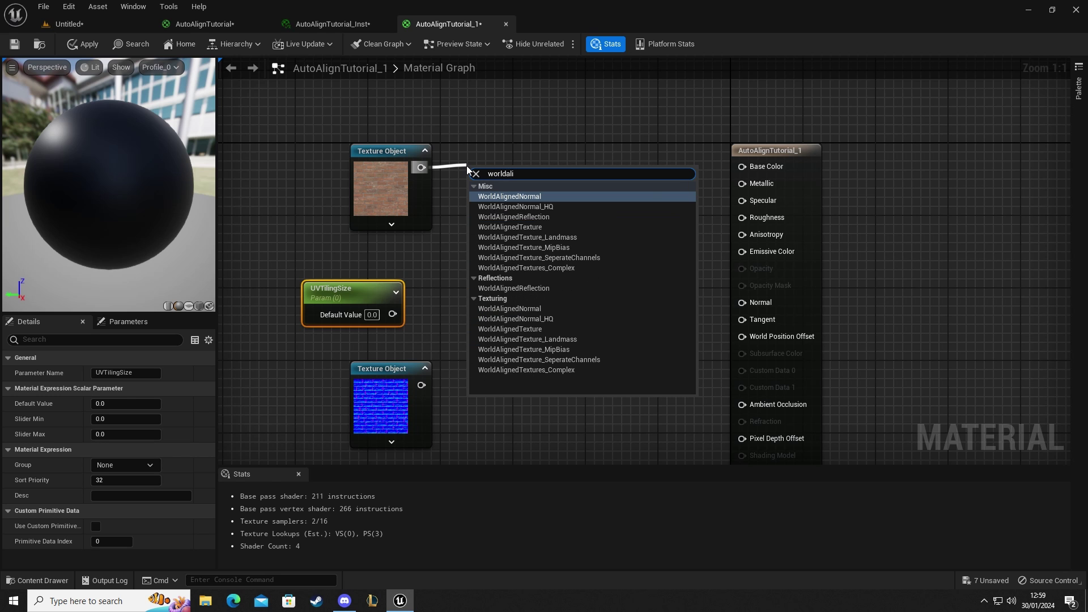
{"action": "left_click", "coordinate": [525, 227]}
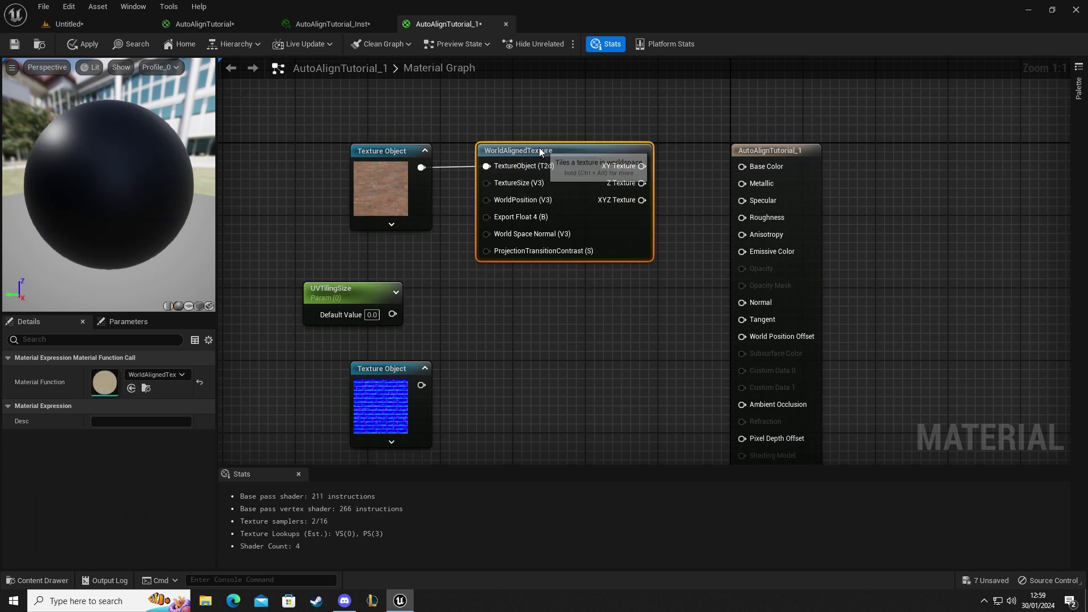
Add a WorldAlignedNormal node fed by the lower Texture Object's output and place it beneath the WorldAlignedTexture node.
{"action": "right_click_drag", "start_coordinate": [539, 148], "coordinate": [532, 91]}
{"action": "left_click_drag", "start_coordinate": [414, 329], "coordinate": [464, 337]}
{"action": "type", "text": "world"}
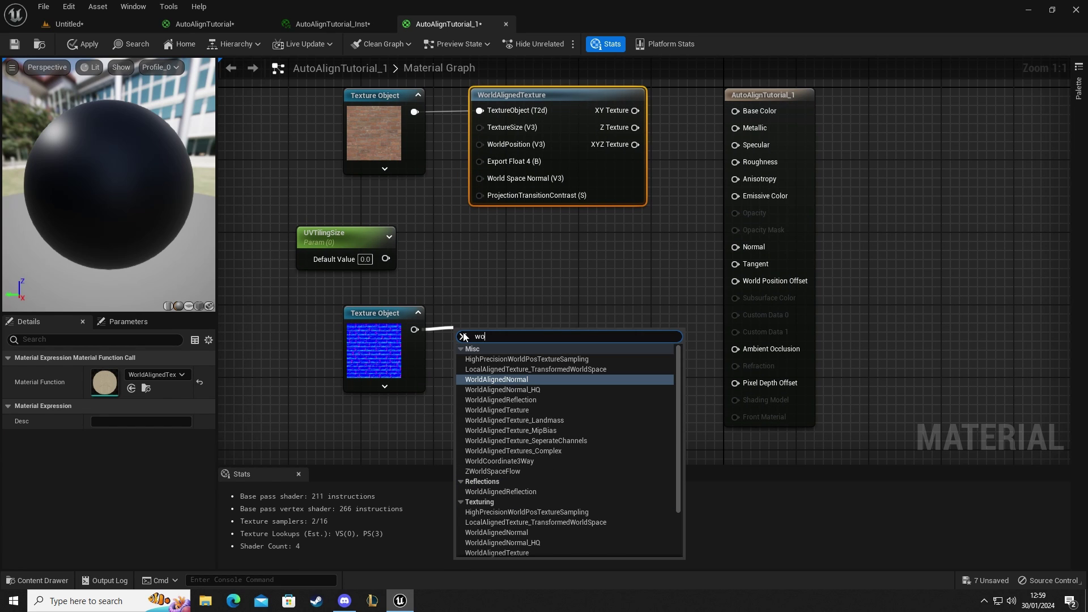
{"action": "left_click", "coordinate": [488, 379]}
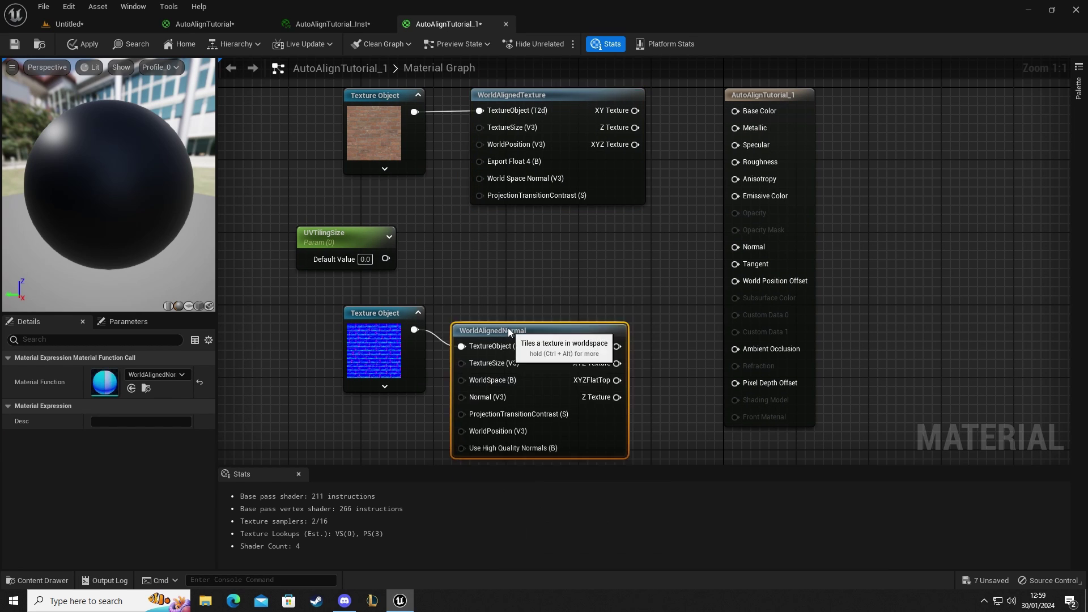
{"action": "left_click_drag", "start_coordinate": [507, 323], "coordinate": [515, 314]}
Connect the UVTilingSize parameter to the TextureSize inputs of both the WorldAlignedNormal and WorldAlignedTexture nodes.
{"action": "left_click", "coordinate": [340, 233]}
{"action": "left_click_drag", "start_coordinate": [342, 231], "coordinate": [344, 220]}
{"action": "left_click_drag", "start_coordinate": [387, 248], "coordinate": [481, 347]}
{"action": "left_click_drag", "start_coordinate": [387, 247], "coordinate": [481, 127]}
{"action": "right_click_drag", "start_coordinate": [369, 236], "coordinate": [424, 281]}
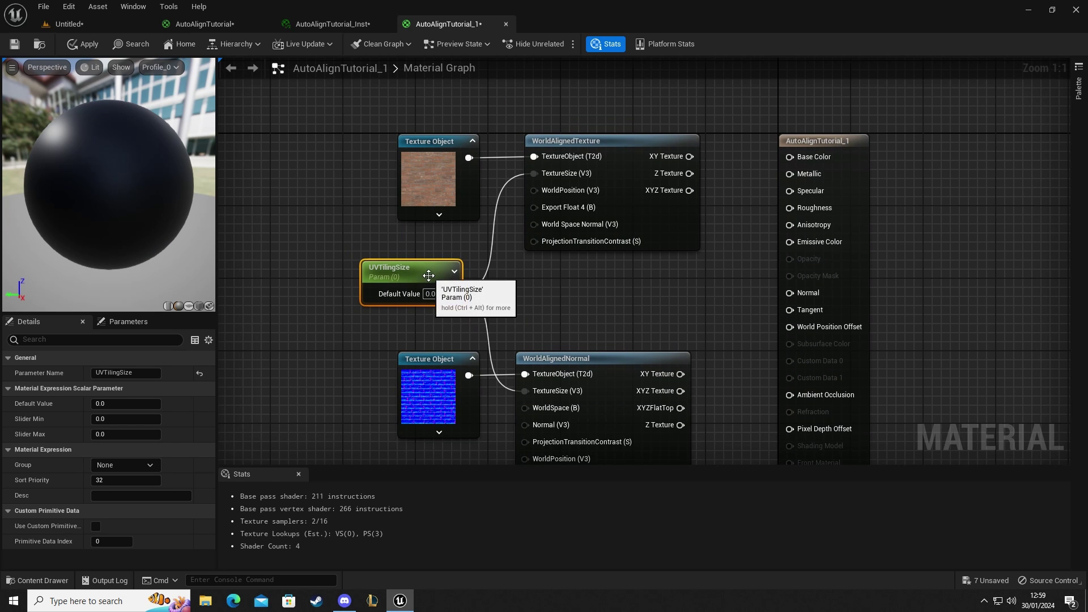
Left-align the two Texture Objects with UVTilingSize, space them away from the world-aligned nodes, and line up those two nodes vertically.
{"action": "right_click_drag", "start_coordinate": [550, 269], "coordinate": [525, 257]}
{"action": "left_click_drag", "start_coordinate": [288, 102], "coordinate": [442, 397]}
{"action": "key", "text": "shift+a"}
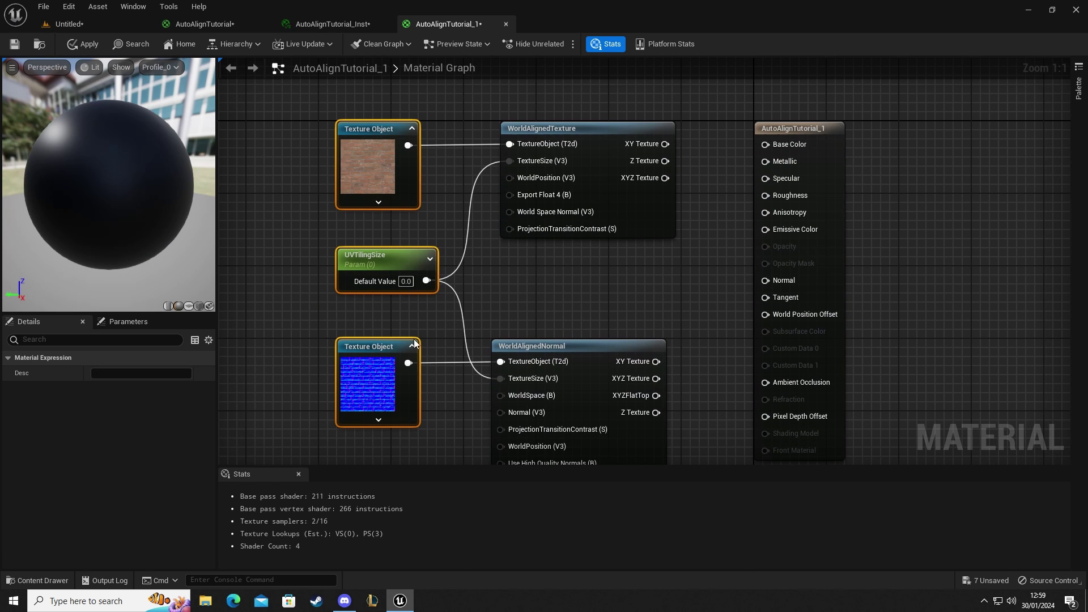
{"action": "left_click_drag", "start_coordinate": [423, 287], "coordinate": [377, 286]}
{"action": "left_click_drag", "start_coordinate": [600, 134], "coordinate": [592, 135]}
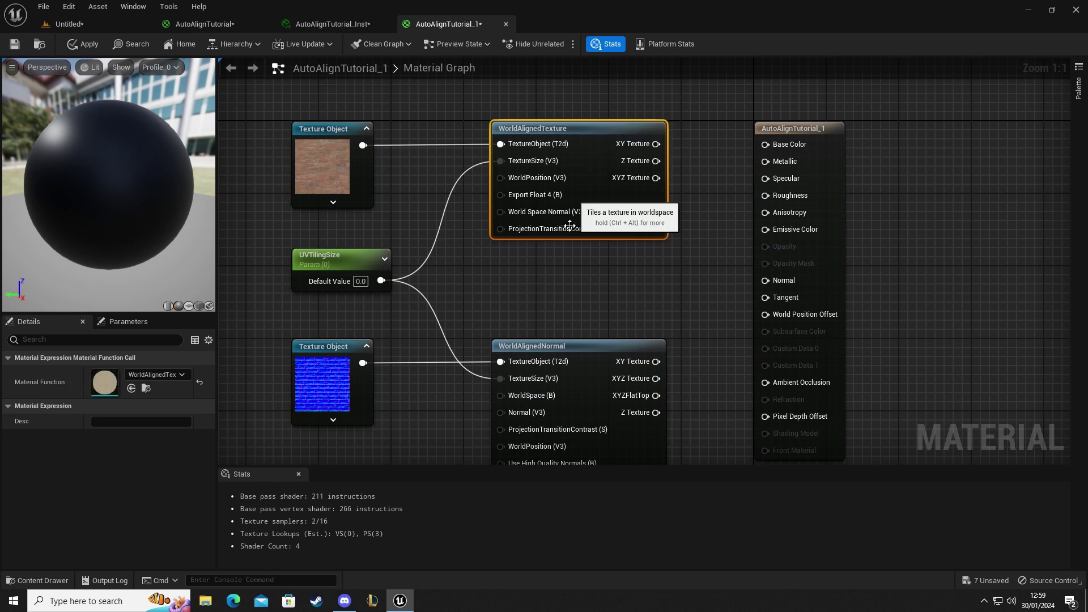
{"action": "left_click_drag", "start_coordinate": [571, 351], "coordinate": [553, 352]}
{"action": "left_click_drag", "start_coordinate": [628, 134], "coordinate": [609, 134]}
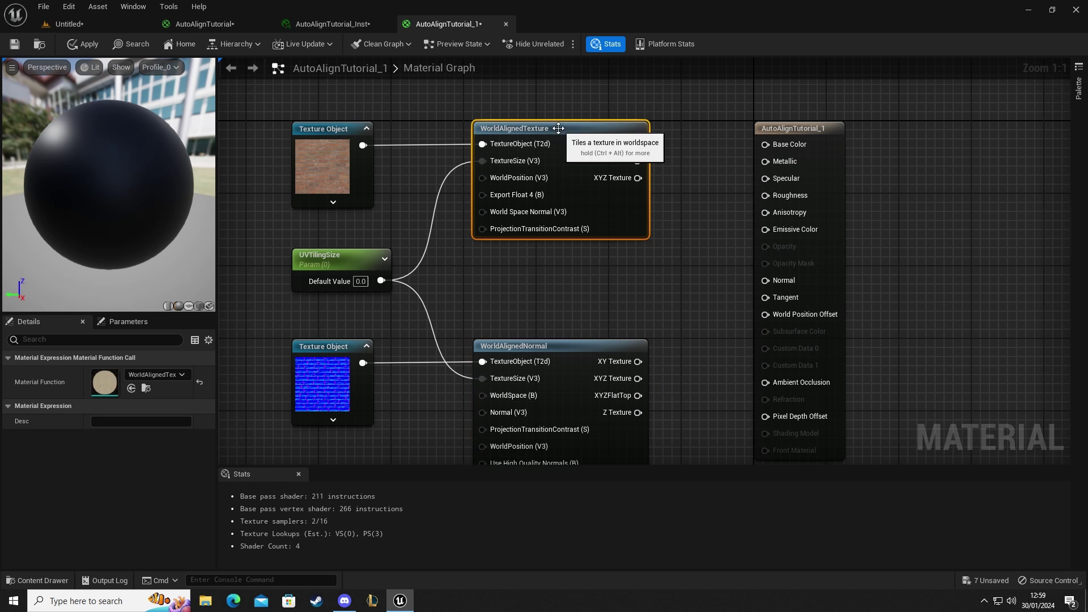
Examine the world-aligned nodes, the two Texture Objects and the UVTilingSize parameter by selecting them in turn.
{"action": "left_click_drag", "start_coordinate": [462, 101], "coordinate": [615, 237]}
{"action": "left_click", "coordinate": [447, 292]}
{"action": "left_click_drag", "start_coordinate": [446, 291], "coordinate": [561, 397]}
{"action": "left_click", "coordinate": [448, 332]}
{"action": "left_click_drag", "start_coordinate": [254, 314], "coordinate": [413, 417]}
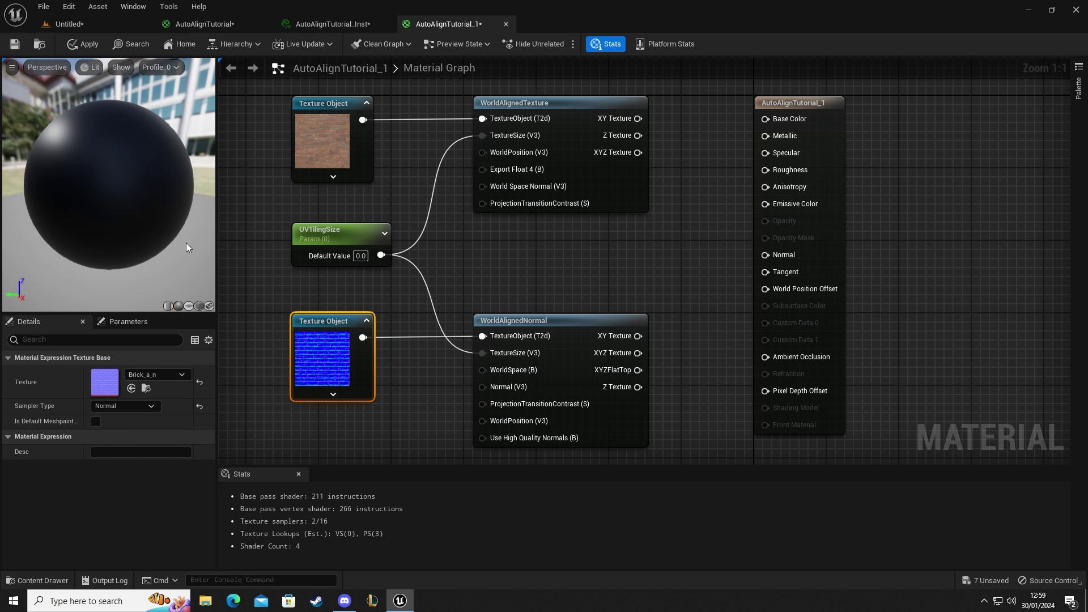
{"action": "left_click", "coordinate": [258, 169]}
{"action": "right_click_drag", "start_coordinate": [258, 169], "coordinate": [291, 253]}
{"action": "left_click_drag", "start_coordinate": [293, 157], "coordinate": [433, 275]}
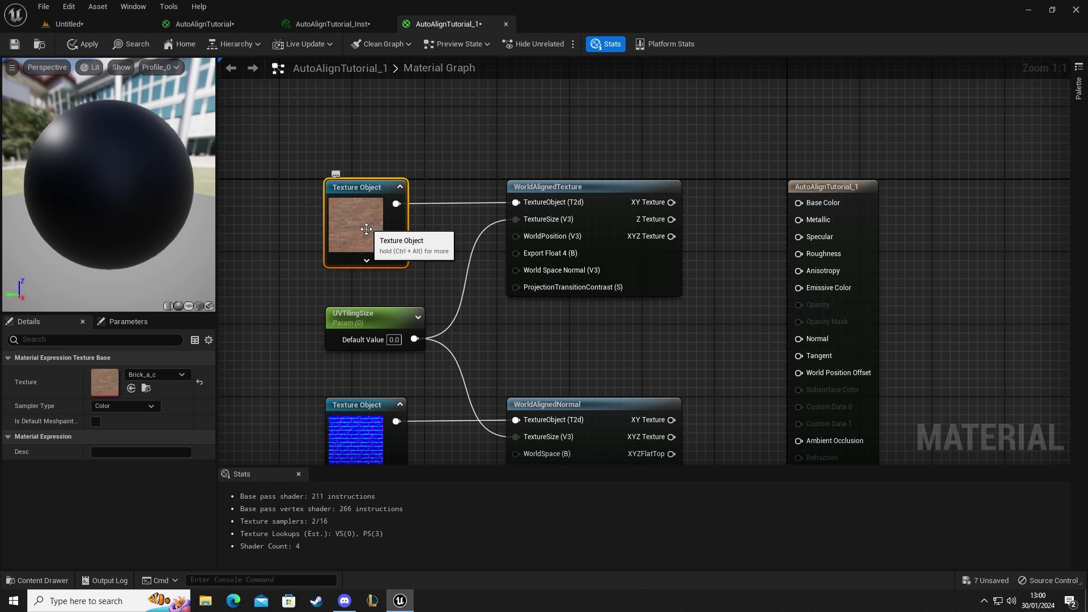
{"action": "left_click_drag", "start_coordinate": [285, 296], "coordinate": [447, 373]}
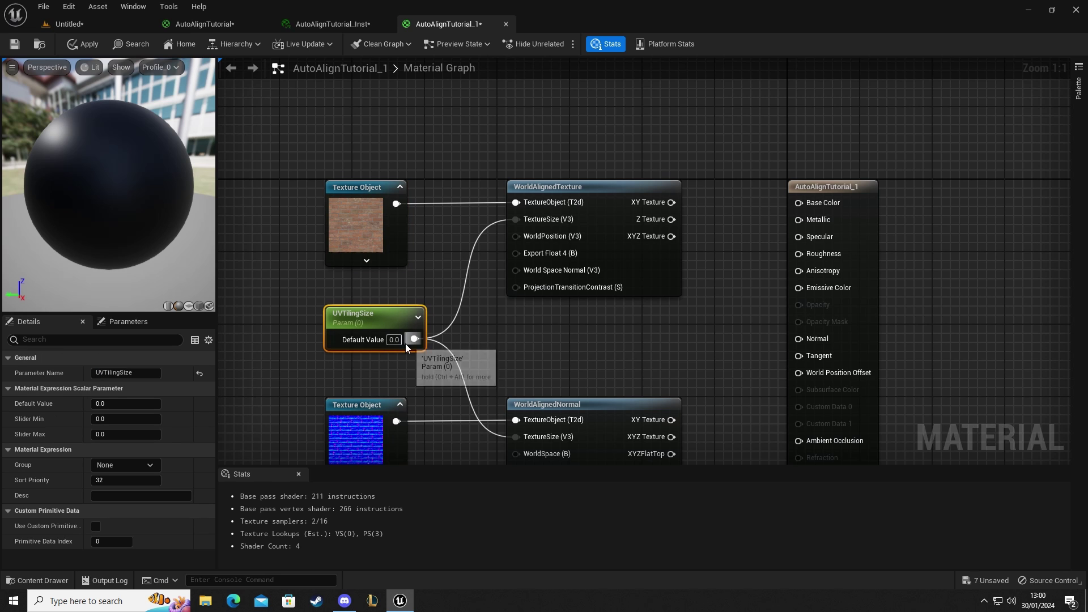
Add a Constant node with value 1 between the world-aligned nodes and the material output node.
{"action": "left_click", "coordinate": [539, 345]}
{"action": "right_click_drag", "start_coordinate": [539, 344], "coordinate": [293, 321]}
{"action": "left_click_drag", "start_coordinate": [601, 161], "coordinate": [653, 163]}
{"action": "left_click", "coordinate": [475, 241]}
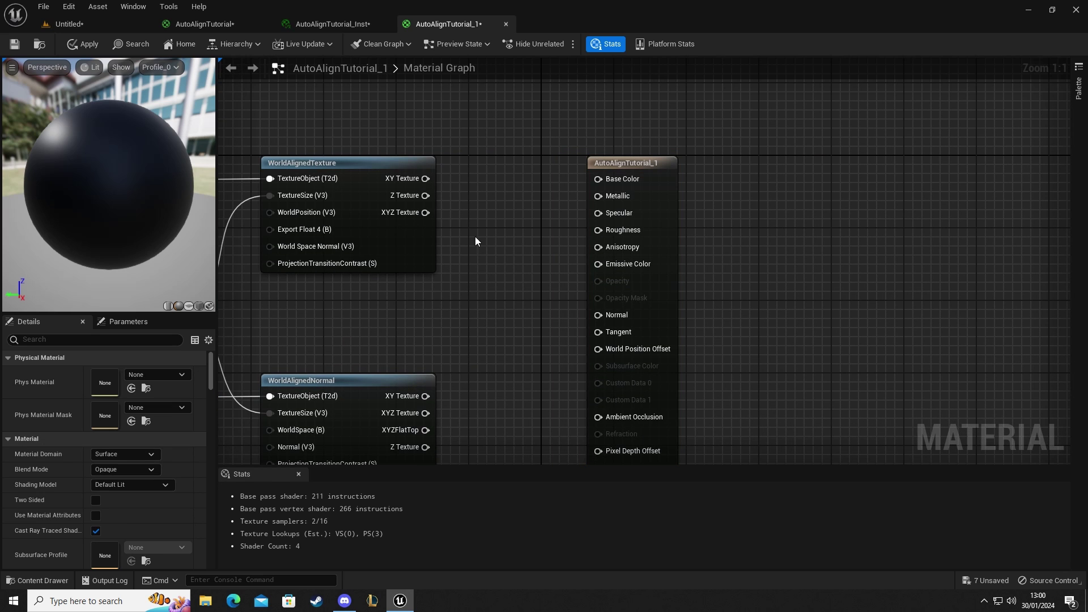
{"action": "key", "text": "1"}
{"action": "left_click", "coordinate": [440, 298]}
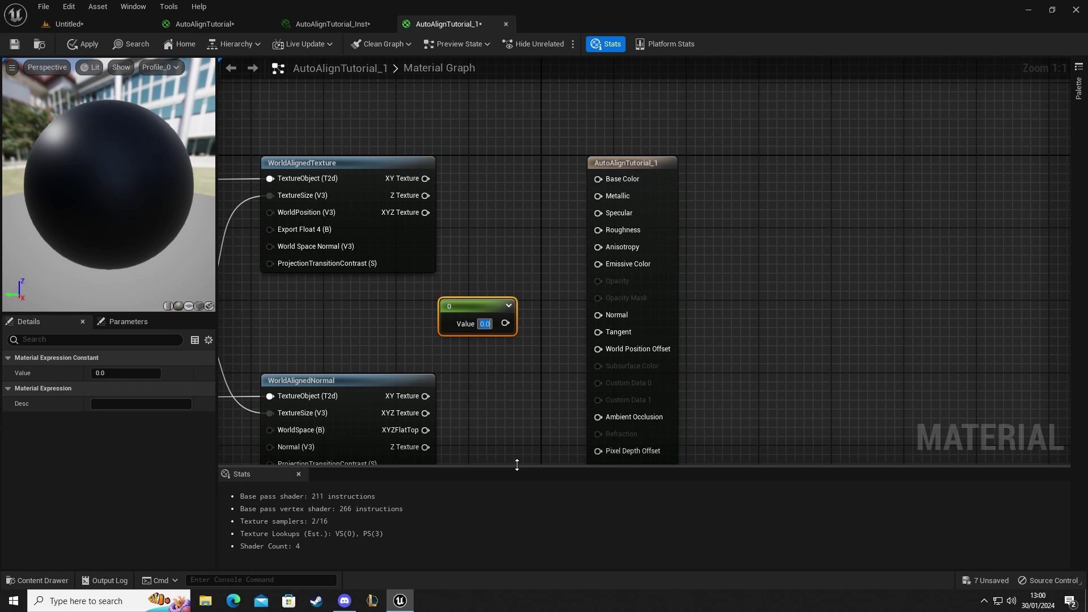
{"action": "type", "text": "1"}
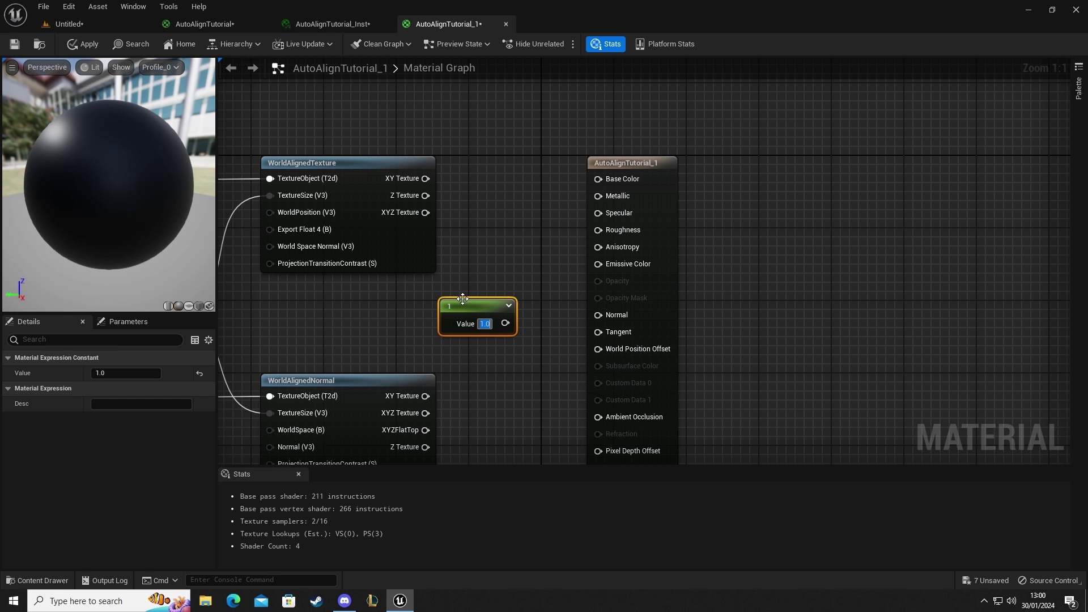
Connect the constant to the material's Roughness input and place it between the WorldAlignedTexture and WorldAlignedNormal nodes.
{"action": "left_click_drag", "start_coordinate": [467, 306], "coordinate": [600, 231]}
{"action": "left_click_drag", "start_coordinate": [460, 299], "coordinate": [405, 299]}
{"action": "left_click", "coordinate": [469, 353]}
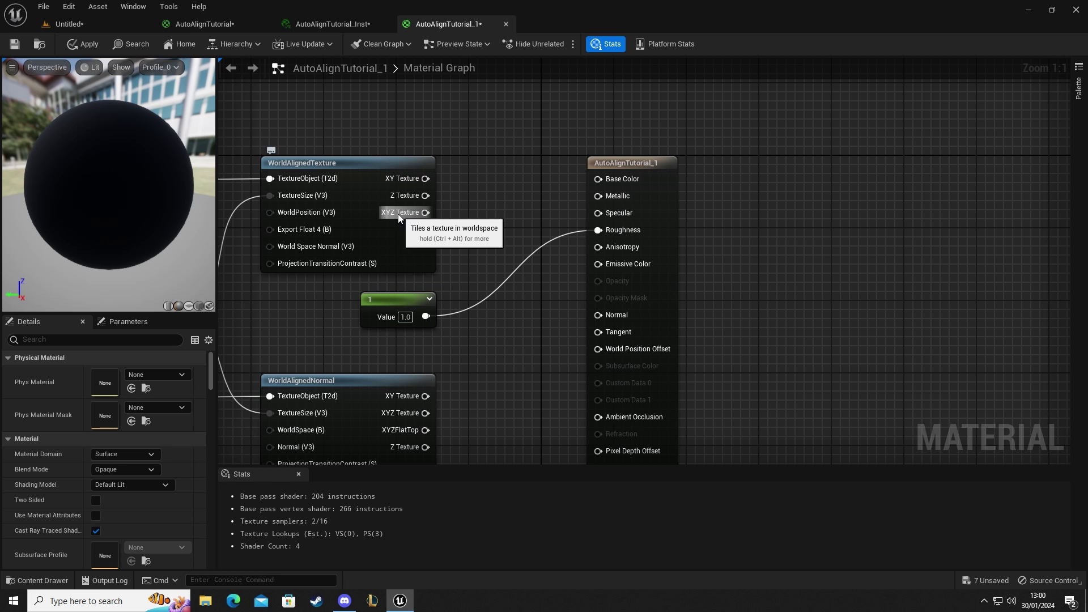
Connect WorldAlignedTexture's XYZ Texture output to Base Color and WorldAlignedNormal's XYZ Texture output to Normal.
{"action": "left_click_drag", "start_coordinate": [400, 213], "coordinate": [599, 179]}
{"action": "right_click_drag", "start_coordinate": [544, 398], "coordinate": [534, 293]}
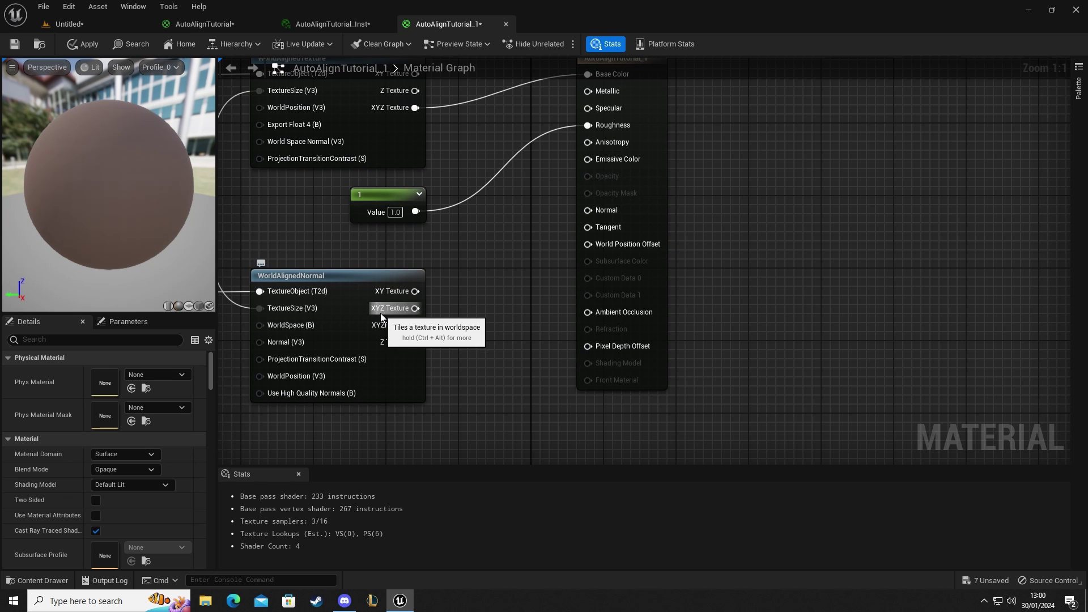
{"action": "left_click_drag", "start_coordinate": [407, 309], "coordinate": [589, 211]}
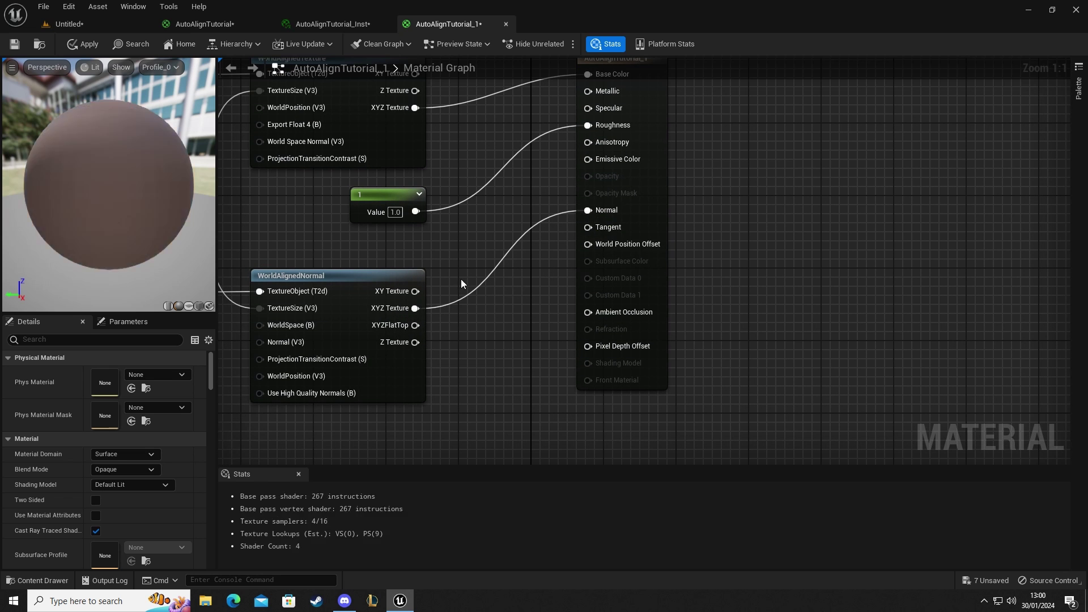
Set the UVTilingSize parameter's default value to 250.
{"action": "right_click_drag", "start_coordinate": [440, 280], "coordinate": [606, 291]}
{"action": "left_click_drag", "start_coordinate": [67, 159], "coordinate": [97, 192]}
{"action": "left_click", "coordinate": [303, 223]}
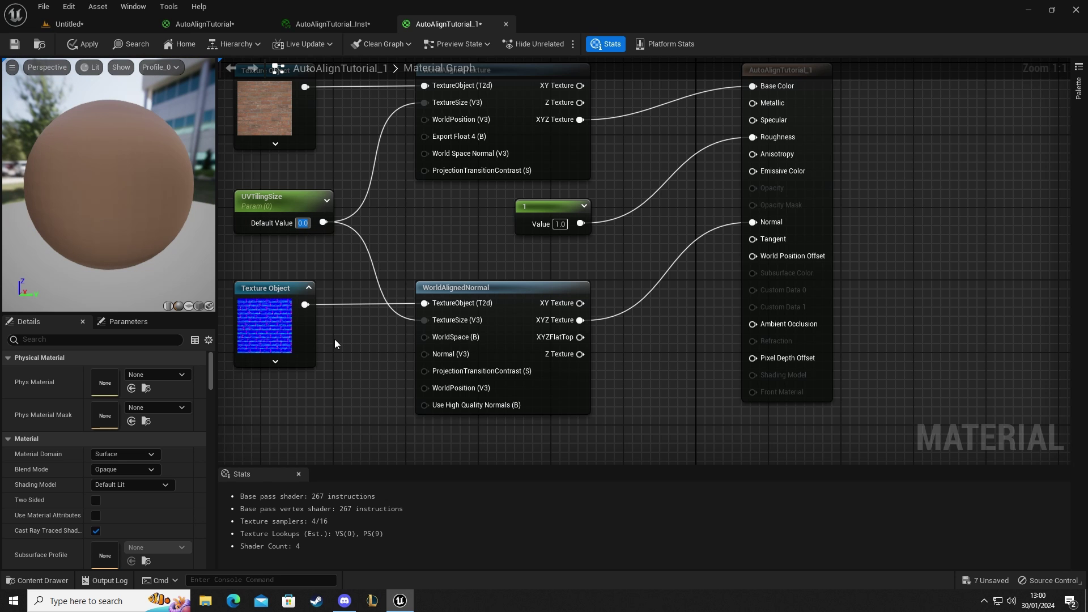
{"action": "type", "text": "250"}
{"action": "key", "text": "Return"}
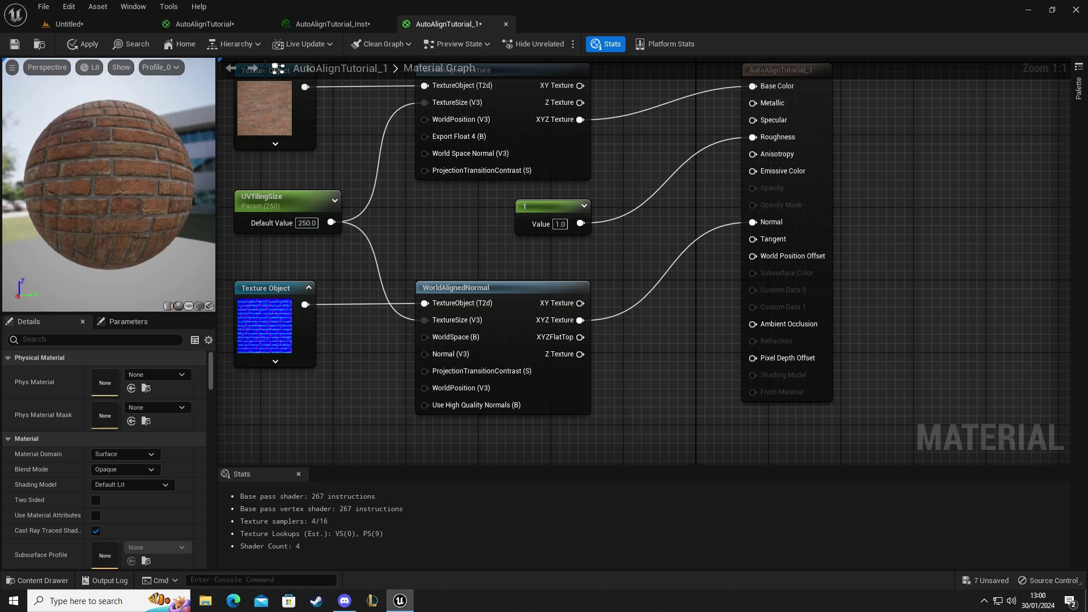
Preview the brick material on a cube and apply the changes to the original material.
{"action": "left_click_drag", "start_coordinate": [120, 253], "coordinate": [180, 226]}
{"action": "left_click", "coordinate": [198, 308]}
{"action": "left_click", "coordinate": [84, 47]}
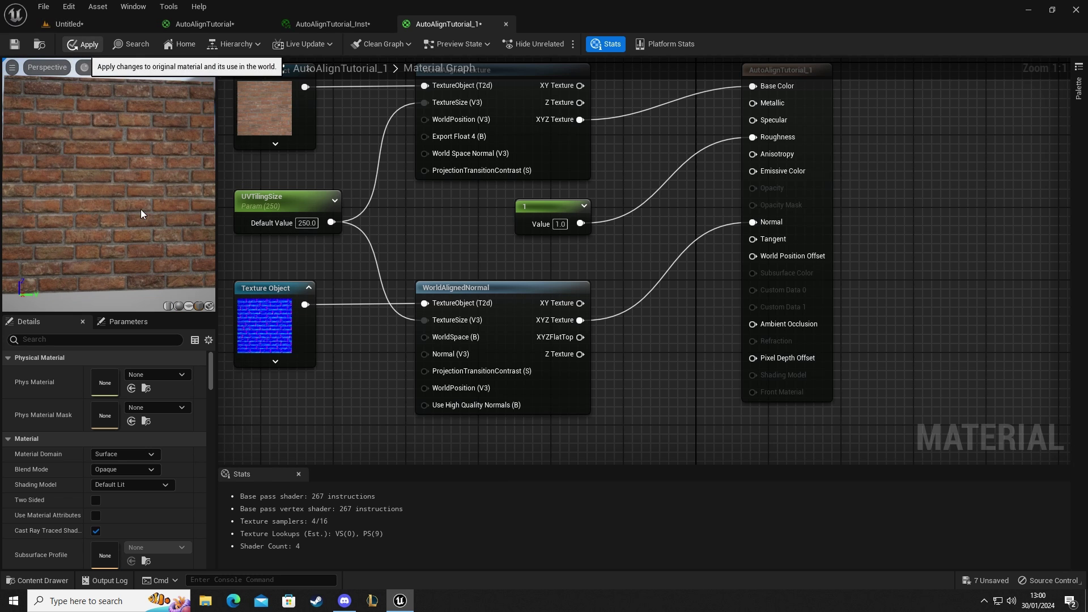
Return to the Untitled level and apply AutoAlignTutorial_1 from the Tutorials/TutVide/AlignAuto folder to the tall brick box.
{"action": "left_click", "coordinate": [87, 26]}
{"action": "key", "text": "ctrl+space"}
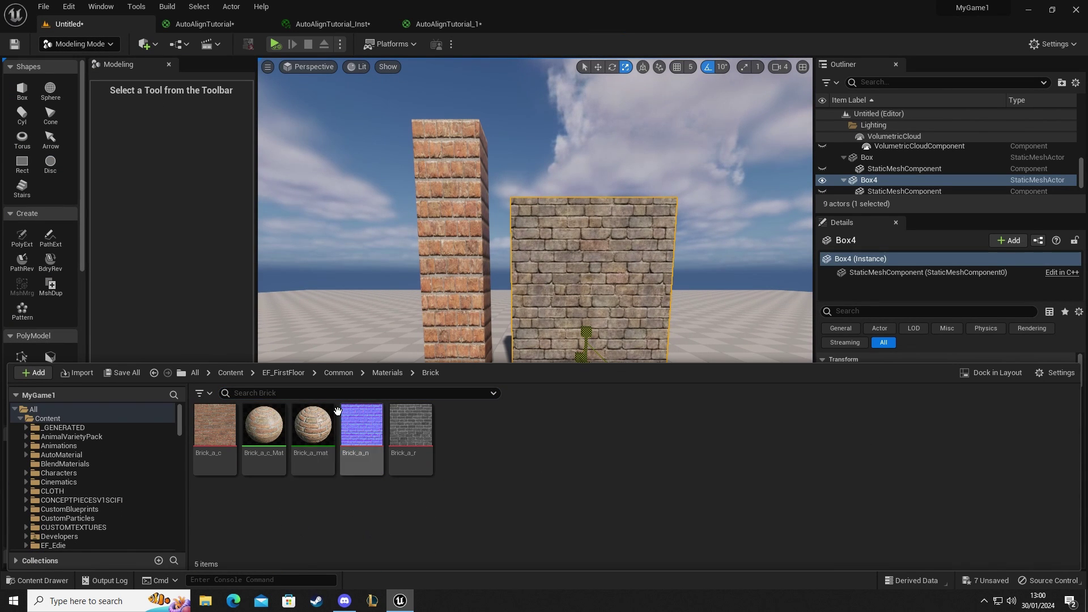
{"action": "left_click", "coordinate": [229, 375]}
{"action": "scroll", "coordinate": [967, 498], "scroll_direction": "down", "scroll_amount": 2}
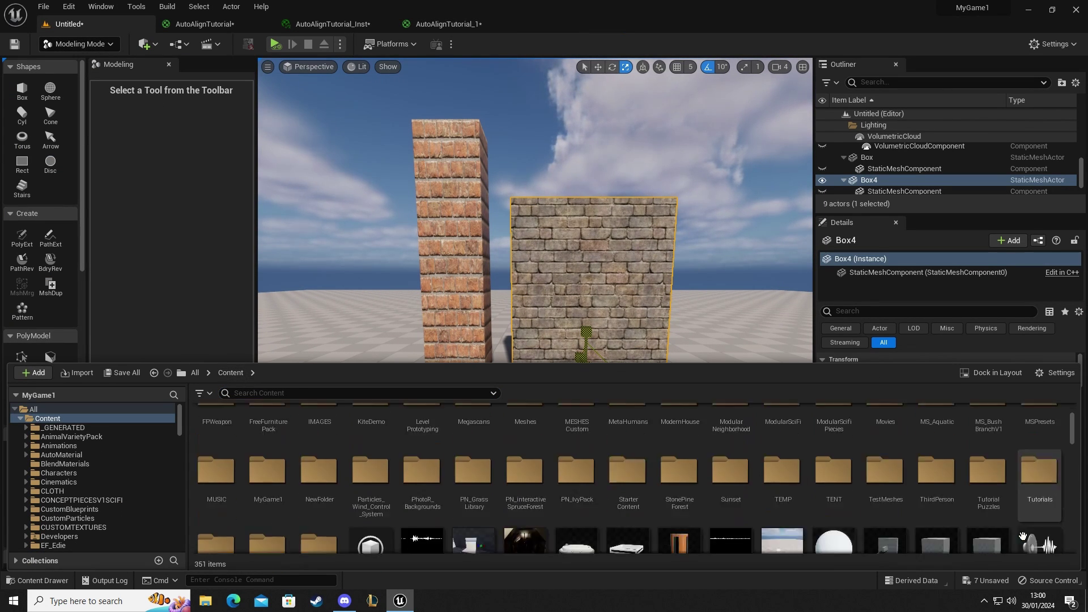
{"action": "scroll", "coordinate": [968, 499], "scroll_direction": "down", "scroll_amount": 2}
{"action": "double_click", "coordinate": [552, 474]}
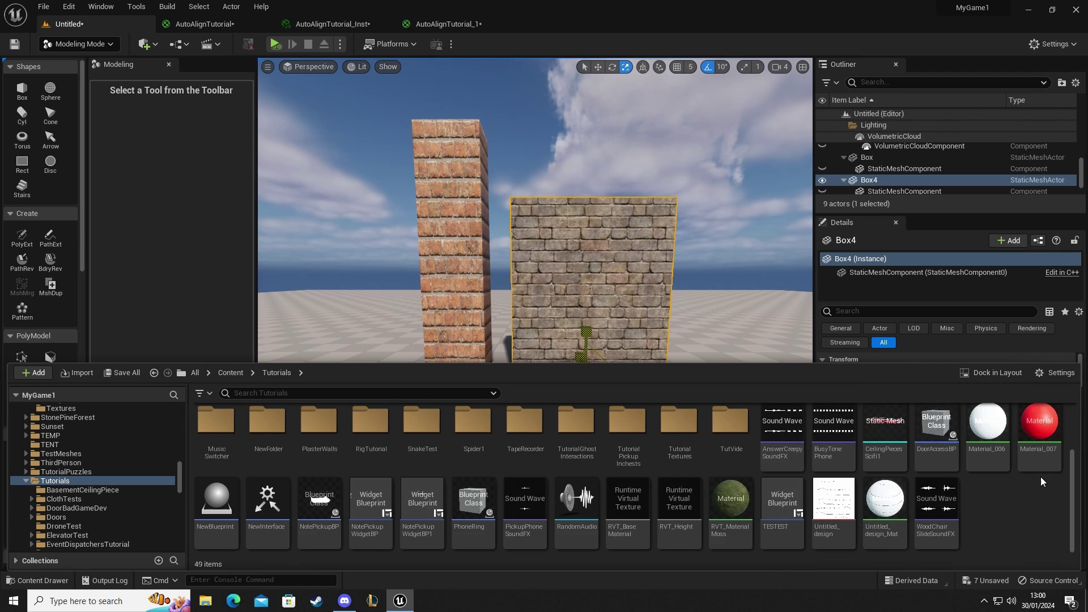
{"action": "double_click", "coordinate": [731, 426]}
{"action": "double_click", "coordinate": [215, 428]}
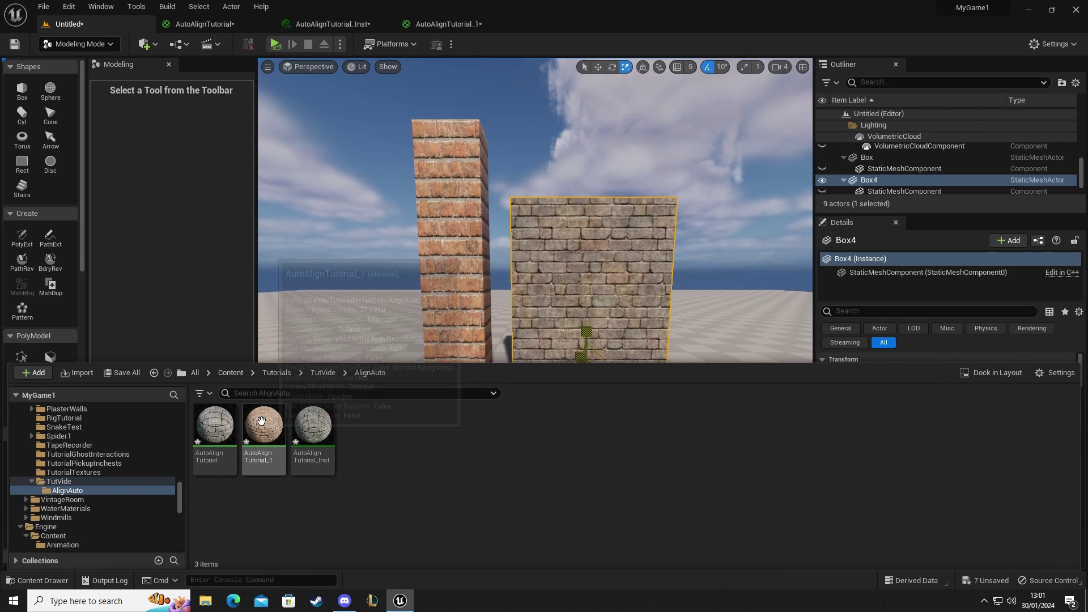
{"action": "left_click_drag", "start_coordinate": [263, 427], "coordinate": [439, 295]}
Stretch the tall brick box sideways into a wide wall with a Y scale of about 11.54.
{"action": "key", "text": "w"}
{"action": "mouse_move", "coordinate": [482, 314]}
{"action": "right_mouse_down"}
{"action": "mouse_move", "coordinate": [470, 315]}
{"action": "mouse_move", "coordinate": [504, 309]}
{"action": "mouse_move", "coordinate": [516, 291]}
{"action": "mouse_move", "coordinate": [505, 283]}
{"action": "mouse_move", "coordinate": [491, 301]}
{"action": "right_mouse_up"}
{"action": "key", "text": "s"}
{"action": "key", "text": "d"}
{"action": "right_click_drag", "start_coordinate": [499, 178], "coordinate": [493, 309]}
{"action": "key", "text": "s"}
{"action": "left_click", "coordinate": [505, 300]}
{"action": "key", "text": "w"}
{"action": "left_click_drag", "start_coordinate": [596, 351], "coordinate": [438, 348]}
{"action": "key", "text": "r"}
{"action": "mouse_move", "coordinate": [438, 348]}
{"action": "right_mouse_down"}
{"action": "mouse_move", "coordinate": [385, 355]}
{"action": "mouse_move", "coordinate": [421, 346]}
{"action": "right_mouse_up"}
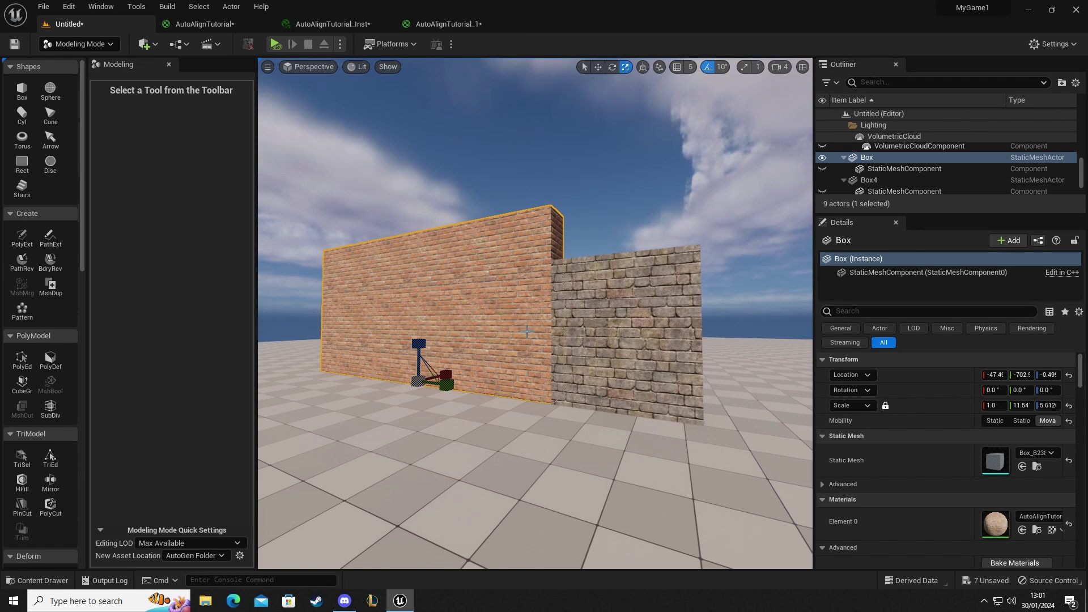